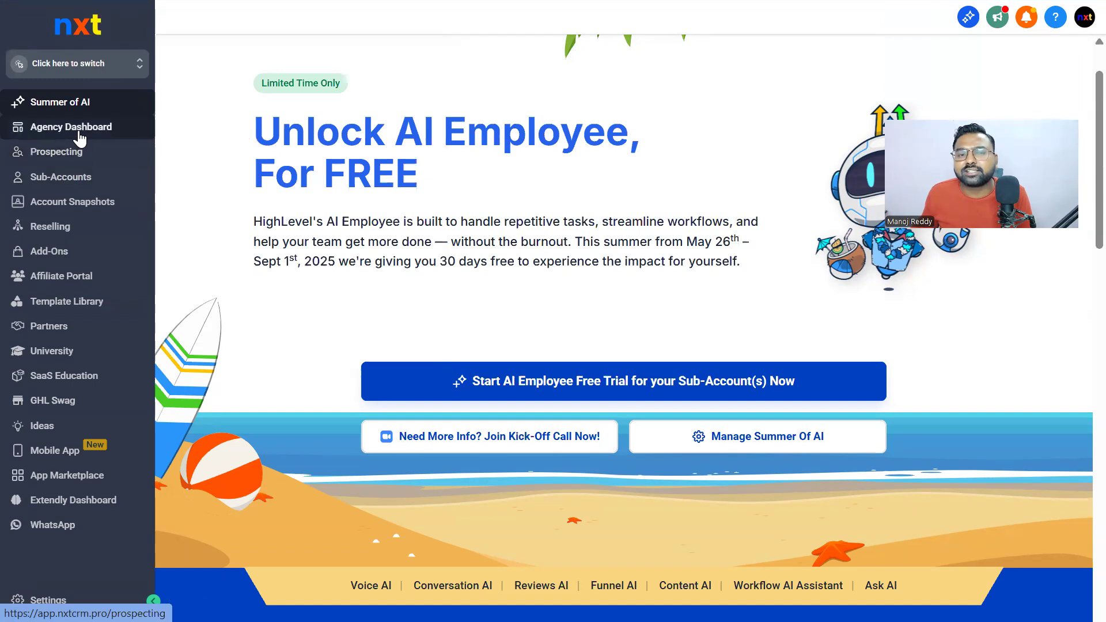
Begin a new sub-account from the Blank Snapshot and choose to add its details manually
{"action": "left_click", "coordinate": [75, 182]}
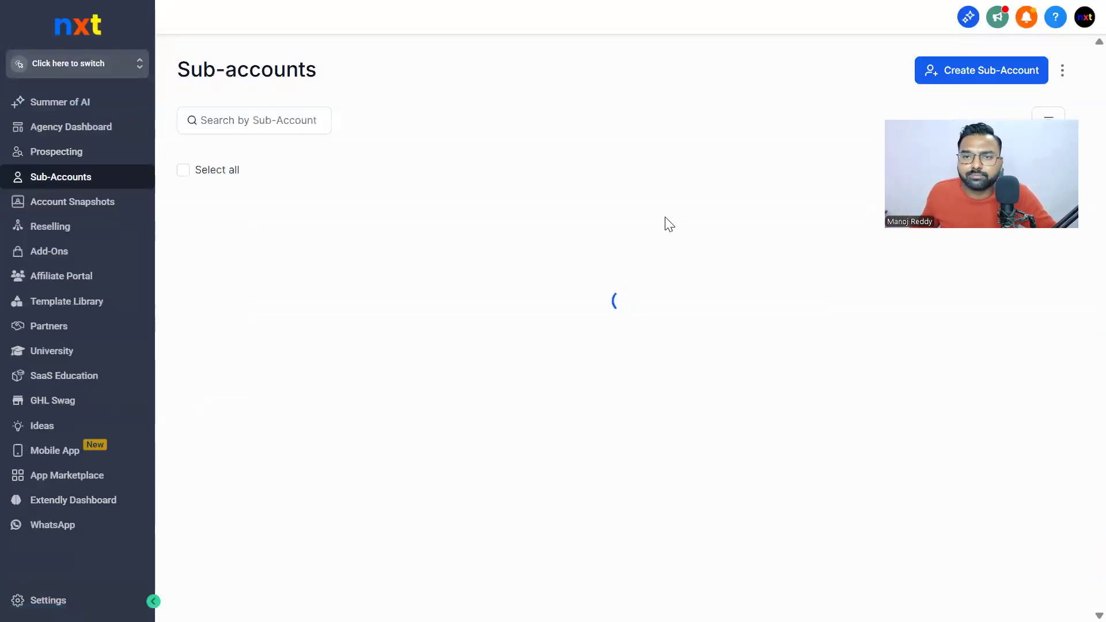
{"action": "left_click", "coordinate": [1012, 77]}
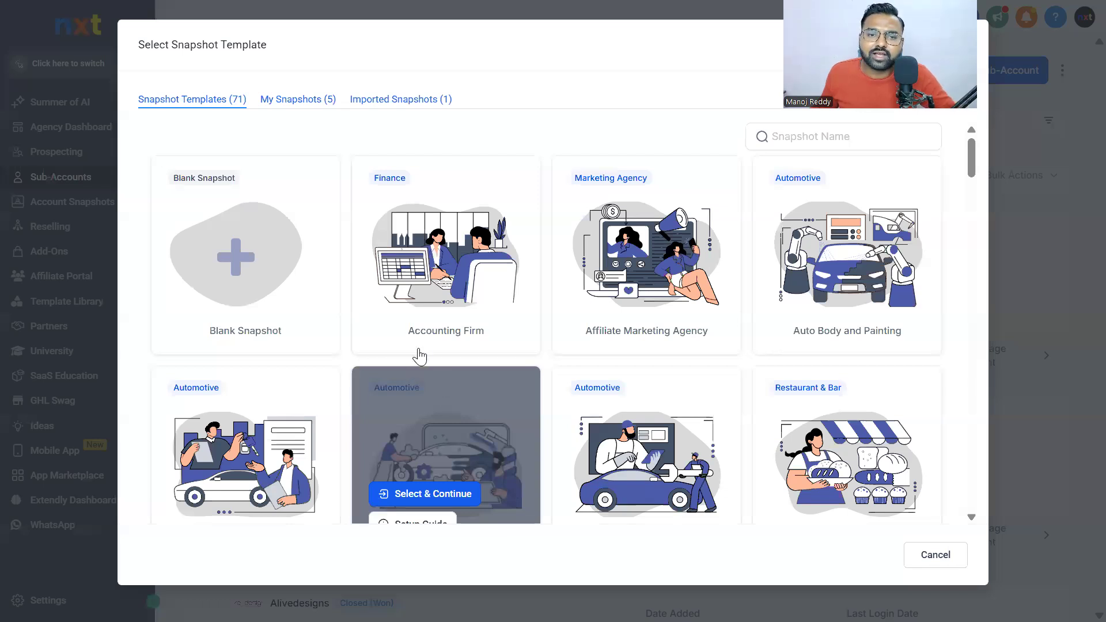
{"action": "scroll", "coordinate": [425, 299], "scroll_direction": "down", "scroll_amount": 5}
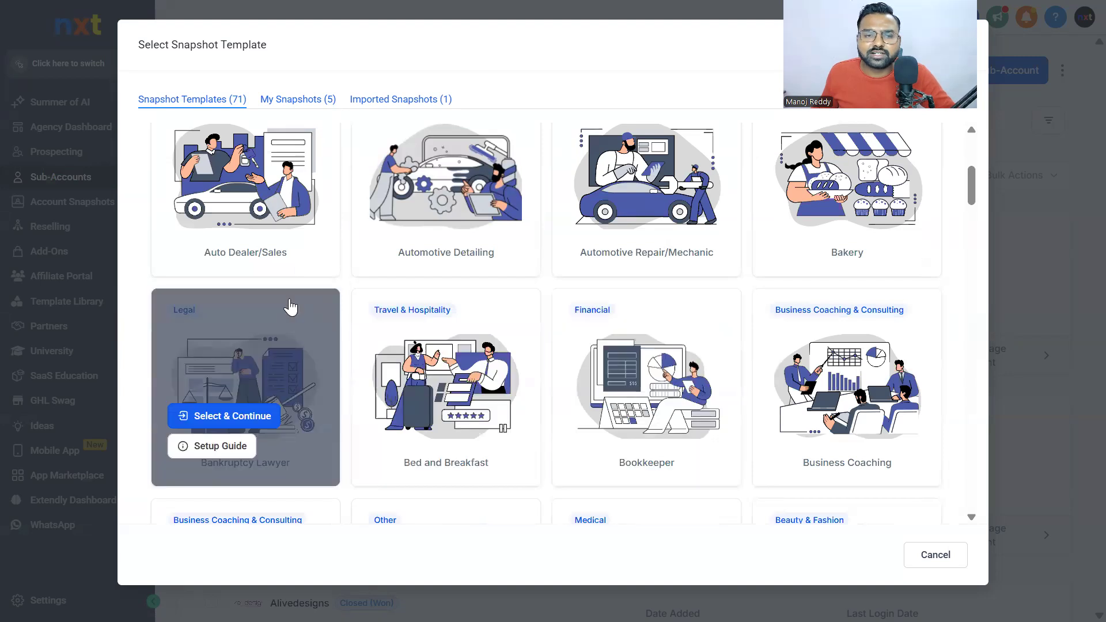
{"action": "scroll", "coordinate": [271, 308], "scroll_direction": "up", "scroll_amount": 5}
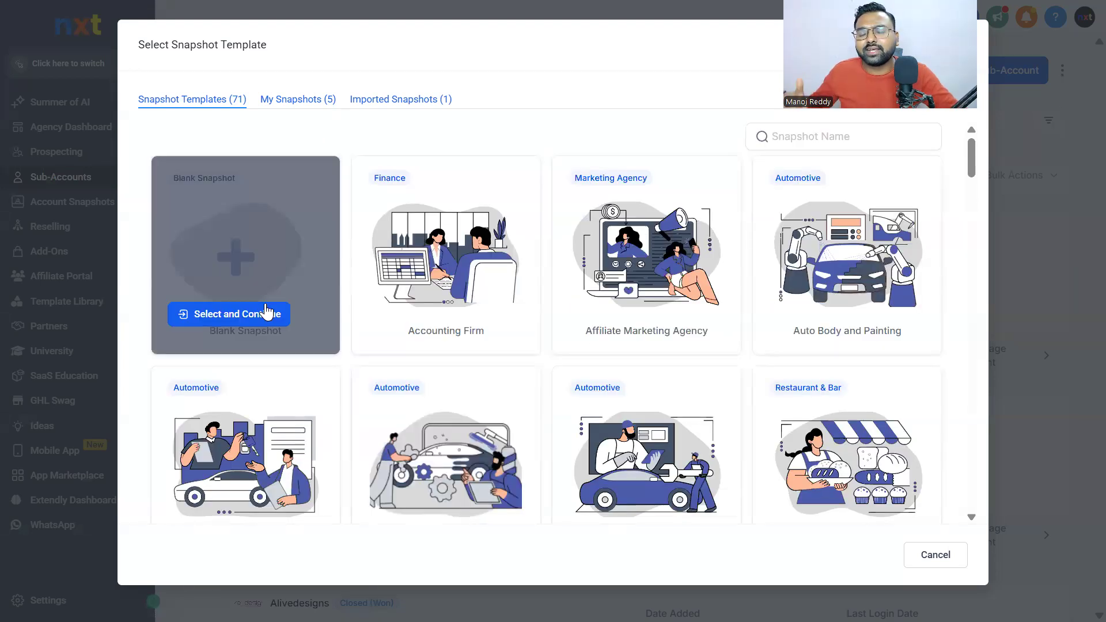
{"action": "left_click", "coordinate": [209, 315]}
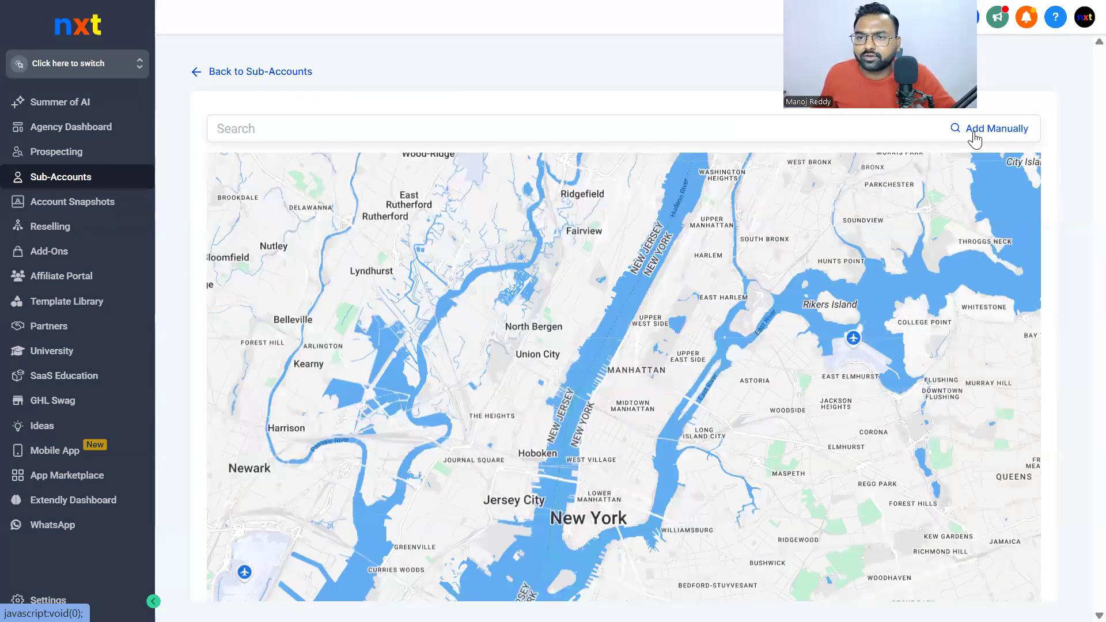
{"action": "left_click", "coordinate": [974, 138]}
Enter the contact's first name and last name, dismissing the browser's autofill suggestions
{"action": "left_click", "coordinate": [431, 190]}
{"action": "left_click", "coordinate": [435, 184]}
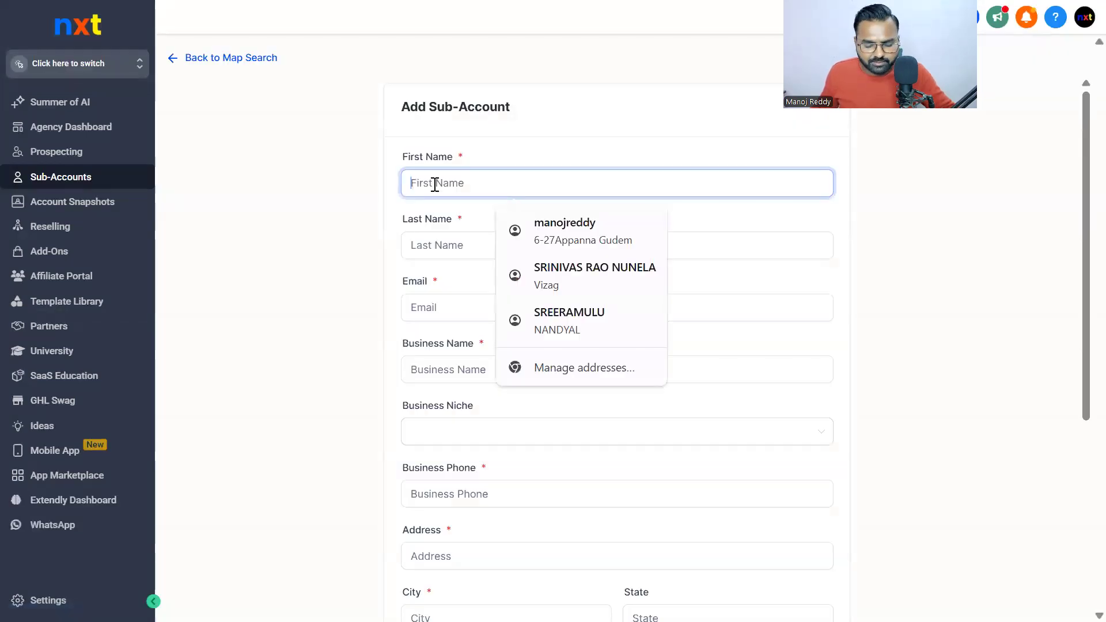
{"action": "left_click", "coordinate": [332, 273]}
{"action": "left_click", "coordinate": [434, 186]}
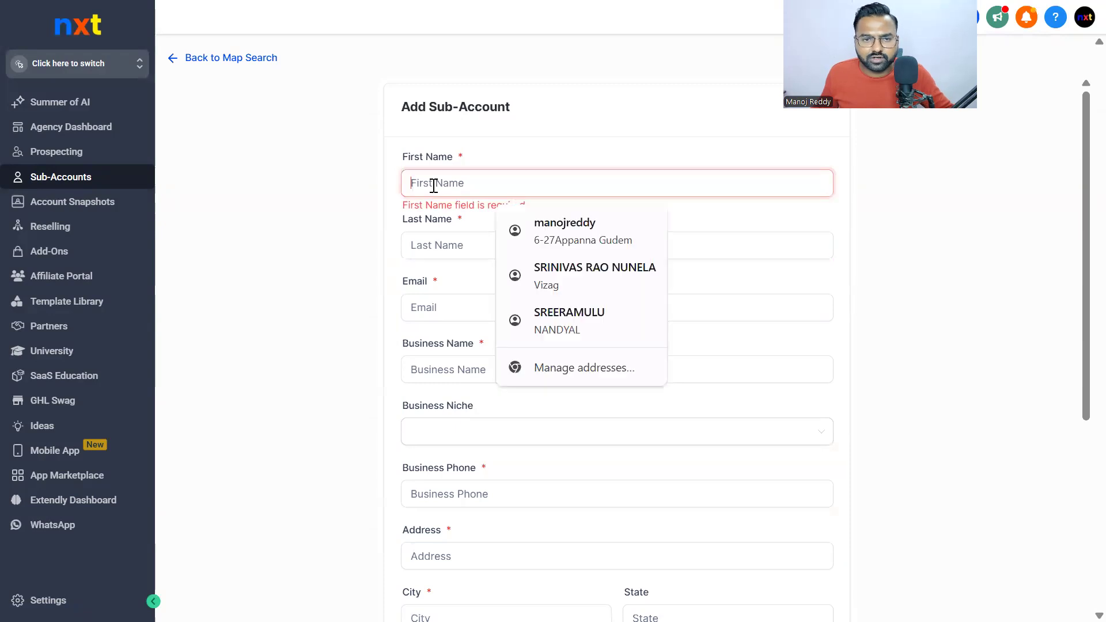
{"action": "type", "text": "manoj"}
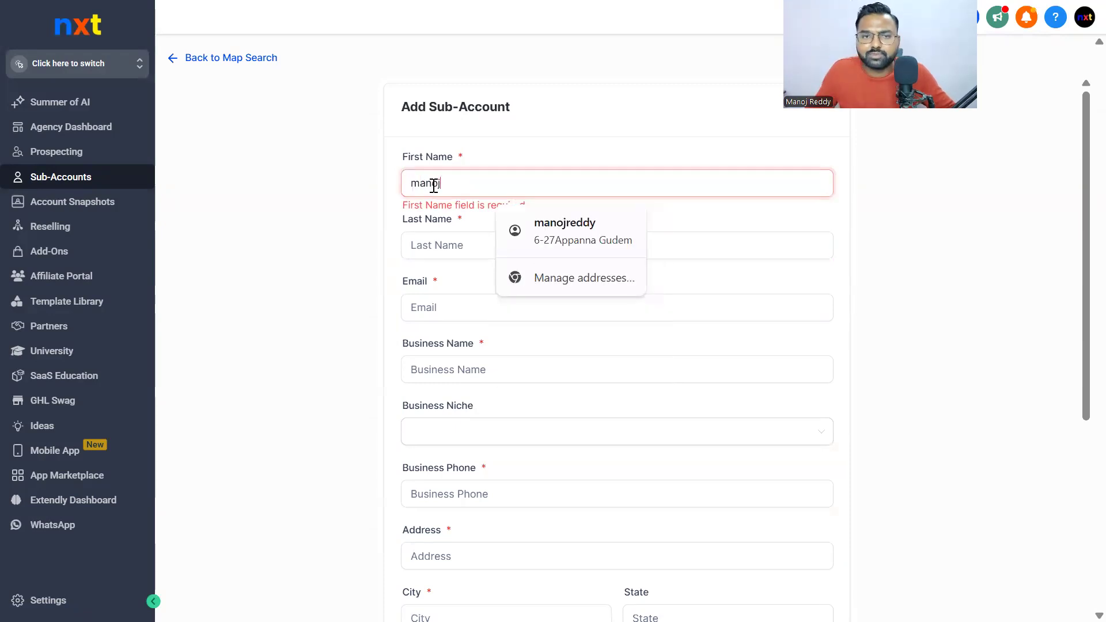
{"action": "left_click", "coordinate": [445, 245]}
{"action": "type", "text": "."}
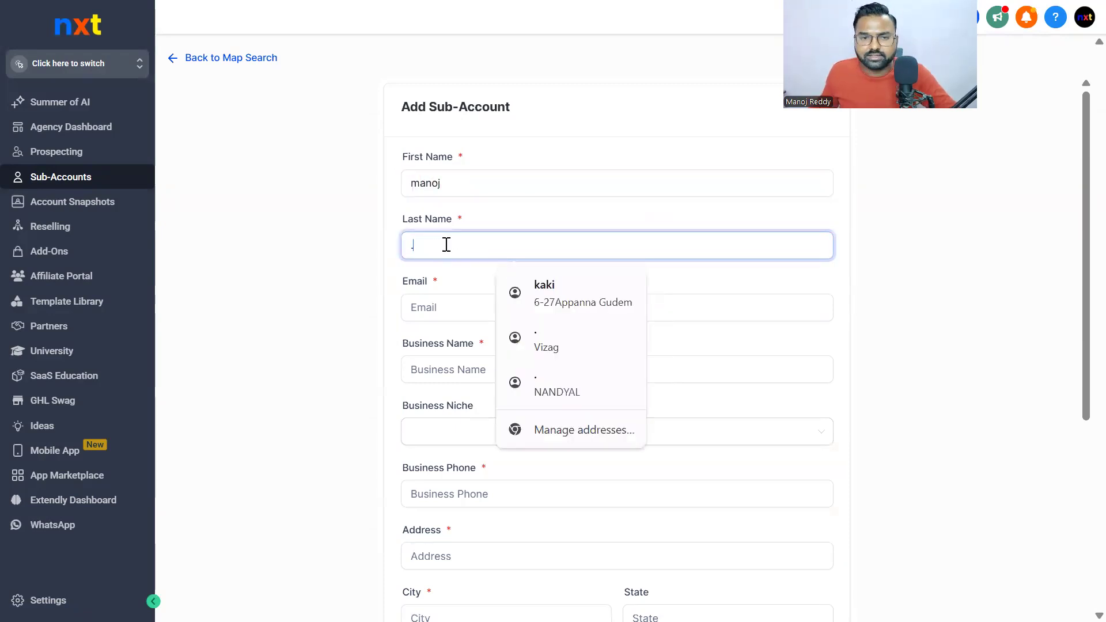
Fill in the contact's e-mail address, correcting a mistyped character
{"action": "left_click", "coordinate": [441, 300]}
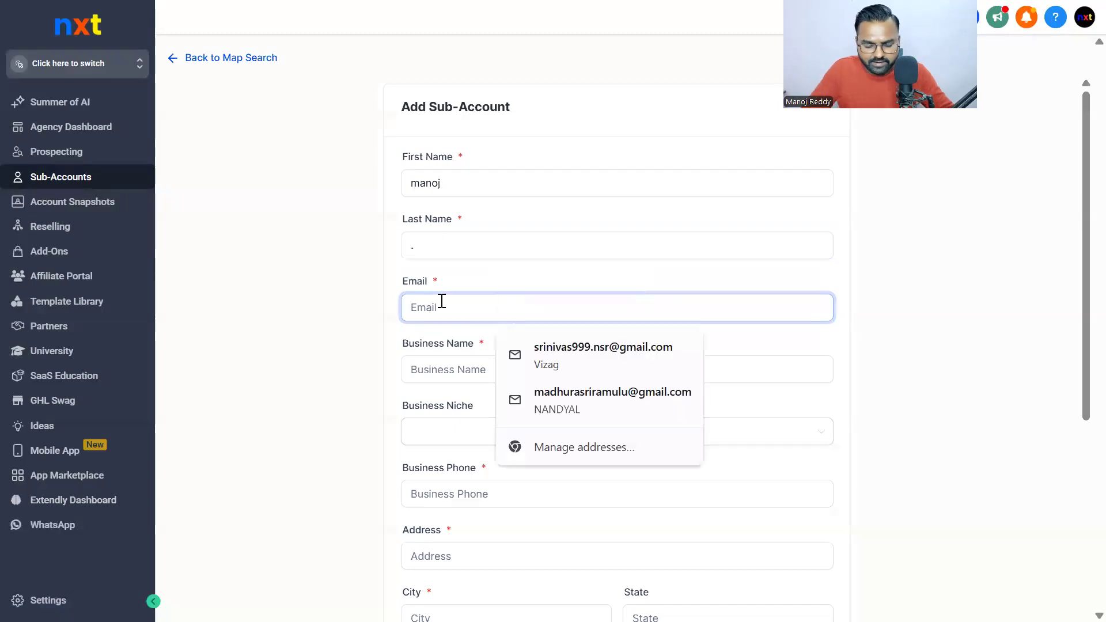
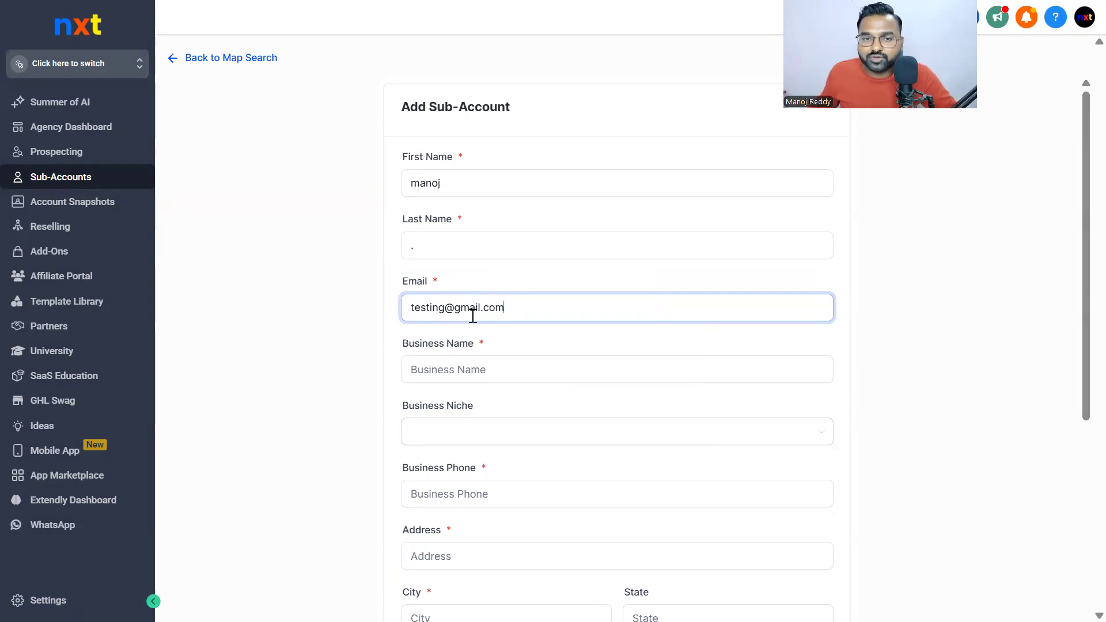
{"action": "left_click_drag", "start_coordinate": [524, 304], "coordinate": [380, 311]}
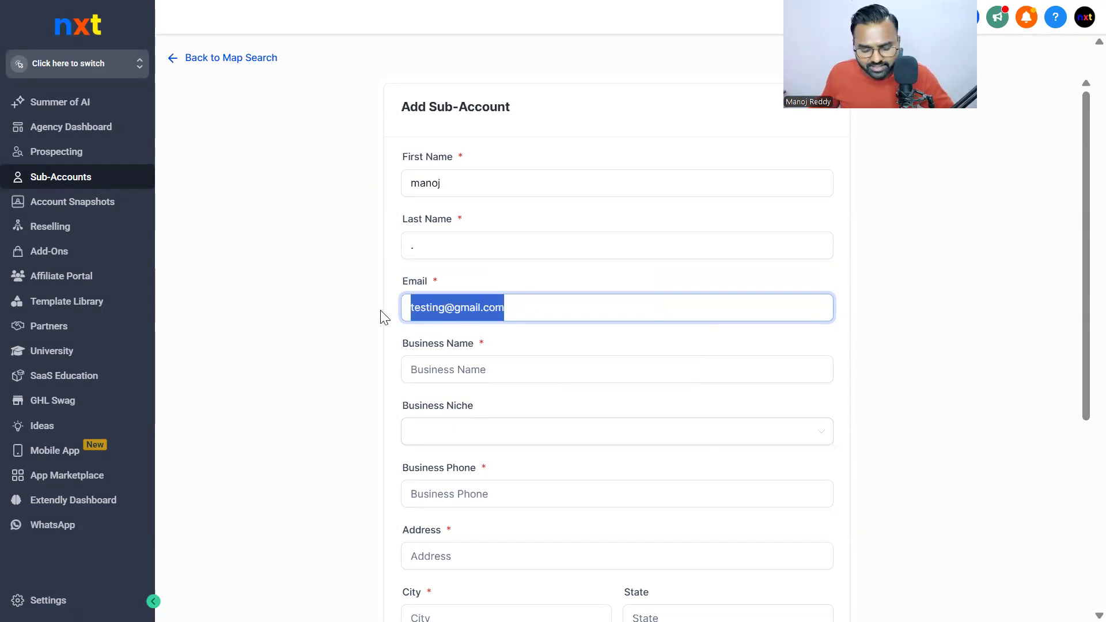
{"action": "left_click", "coordinate": [957, 330]}
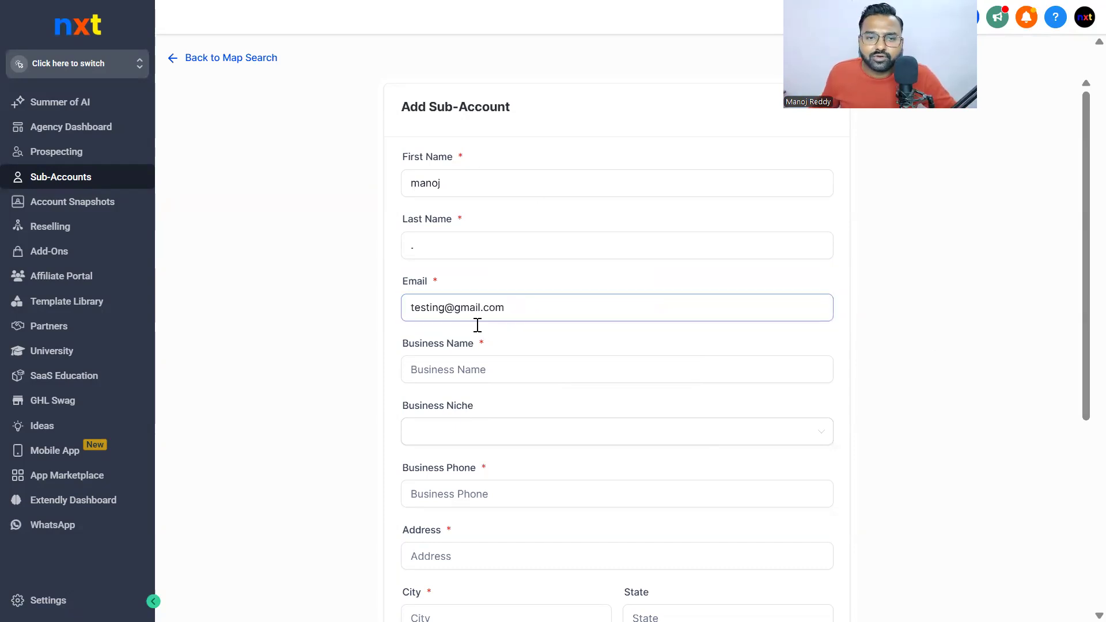
Enter 'rel' as the business name
{"action": "left_click", "coordinate": [484, 364]}
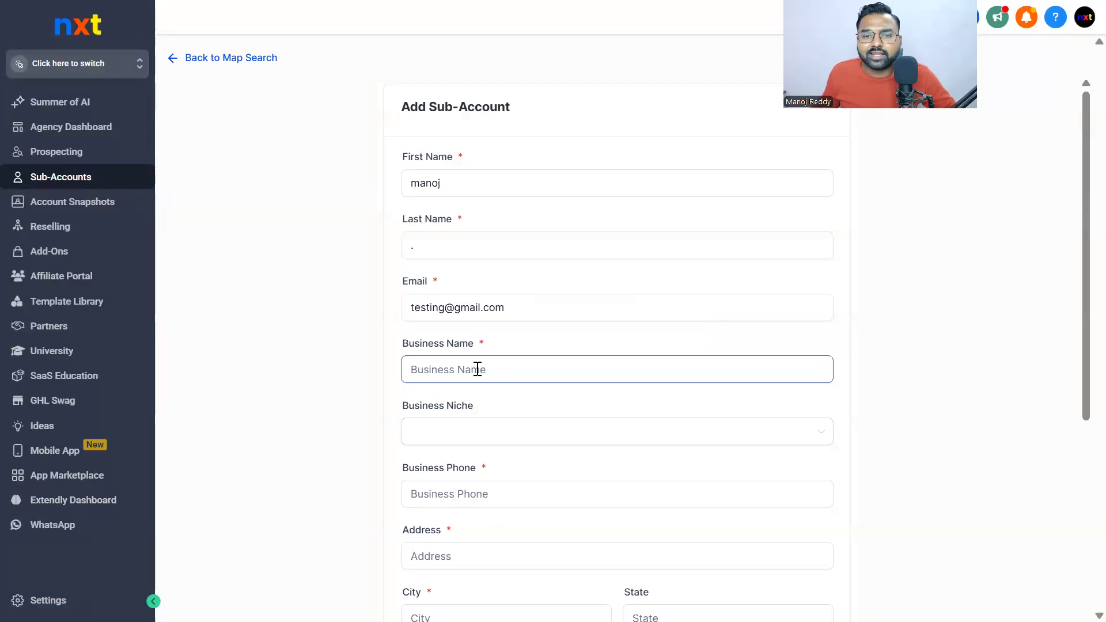
{"action": "left_click", "coordinate": [477, 369]}
{"action": "type", "text": "rel esate"}
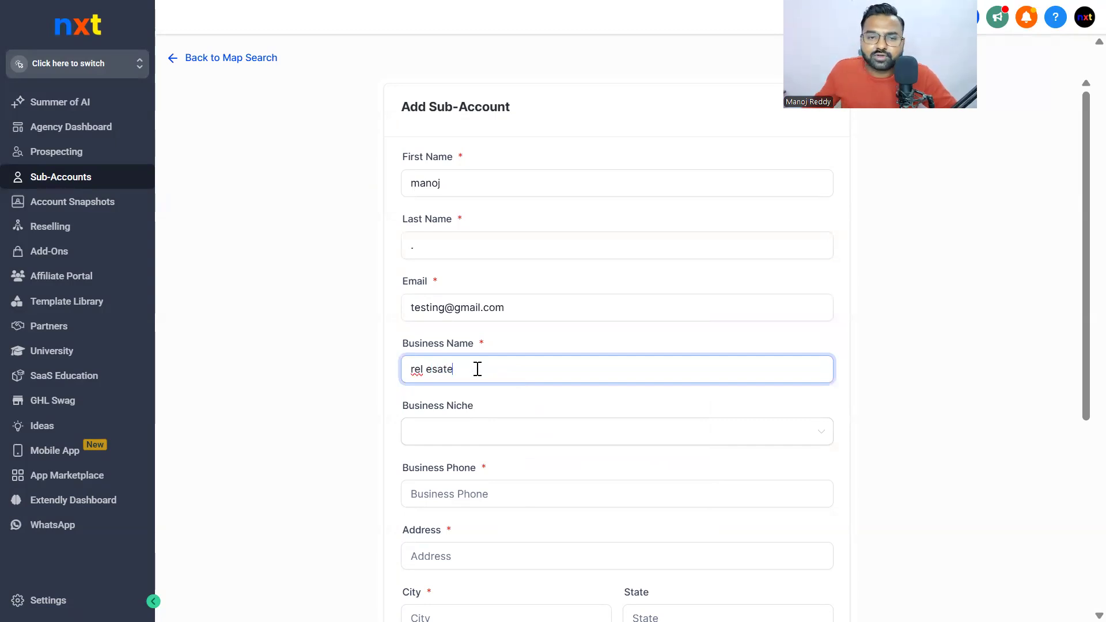
{"action": "scroll", "coordinate": [477, 369], "scroll_direction": "down", "scroll_amount": 5}
Enter the business phone number
{"action": "left_click", "coordinate": [477, 206]}
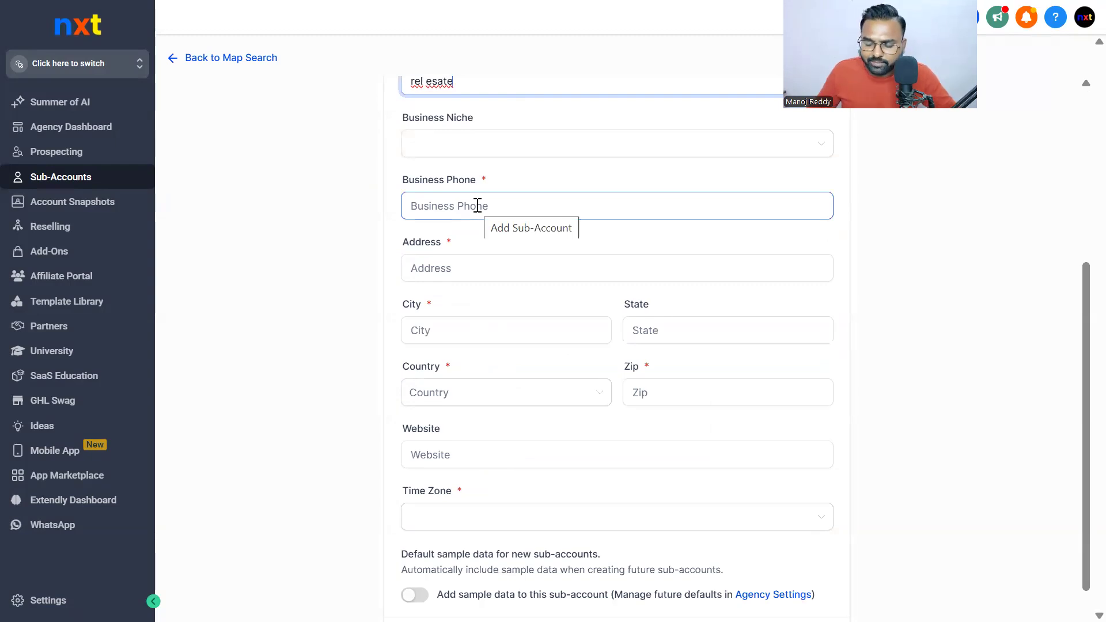
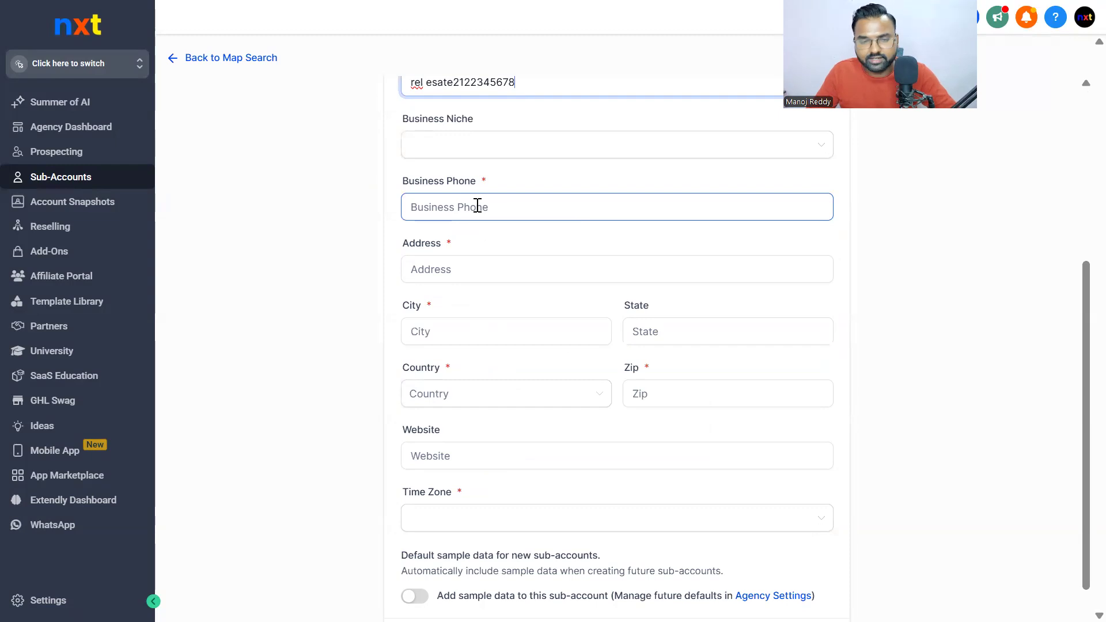
{"action": "left_click", "coordinate": [439, 214]}
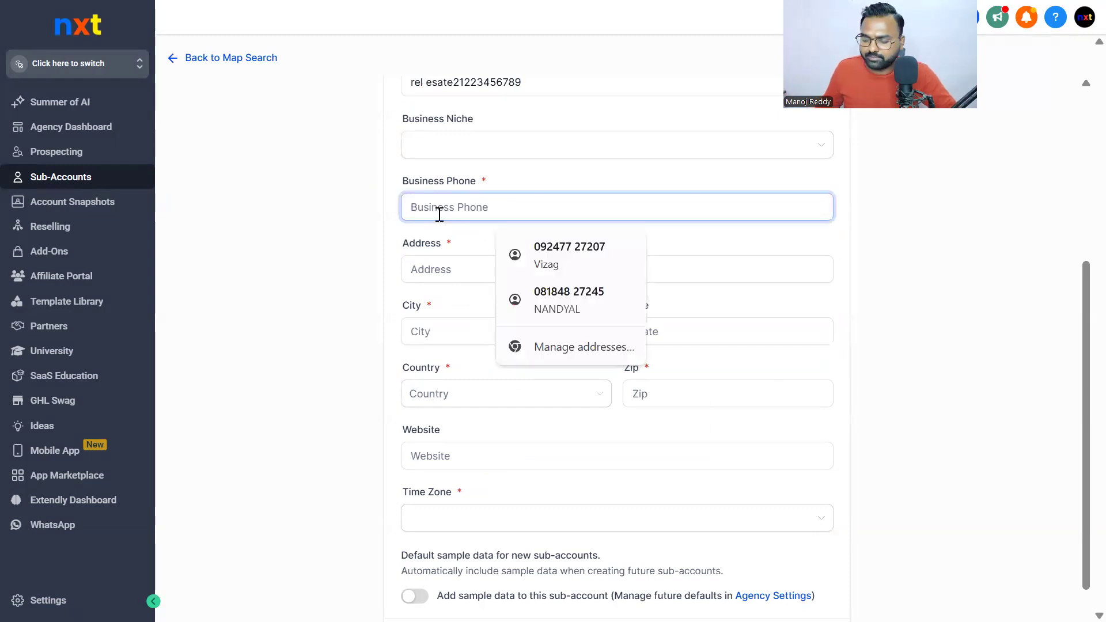
{"action": "type", "text": "0123456789"}
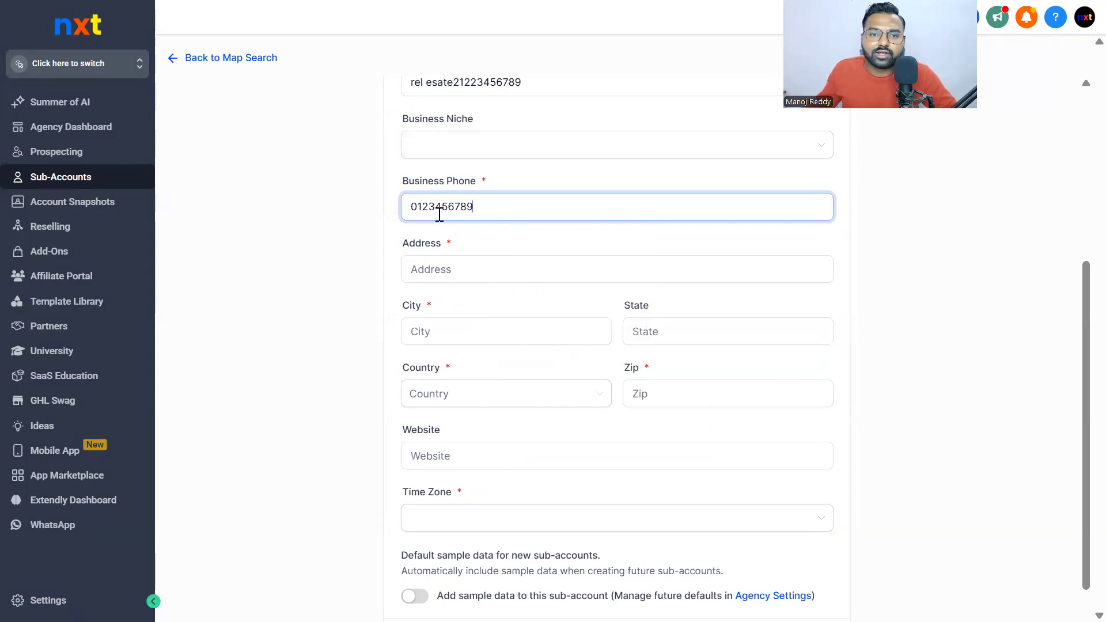
Fill in the street address, city and state, fixing a mistyped city entry
{"action": "left_click", "coordinate": [430, 262]}
{"action": "left_click", "coordinate": [433, 266]}
{"action": "left_click", "coordinate": [345, 276]}
{"action": "left_click", "coordinate": [427, 268]}
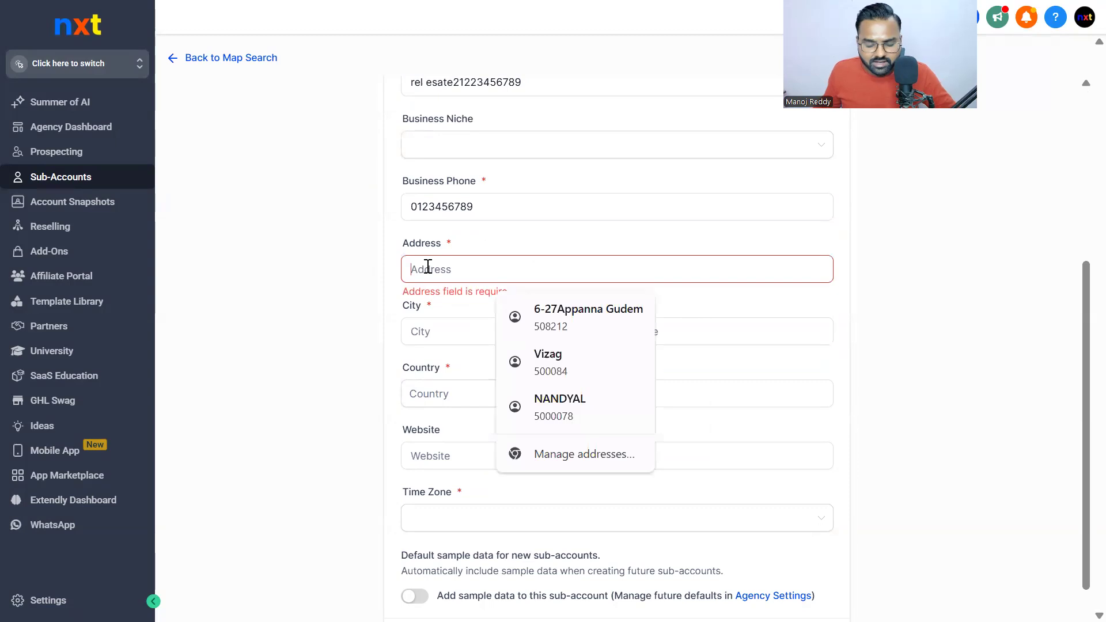
{"action": "type", "text": "usa"}
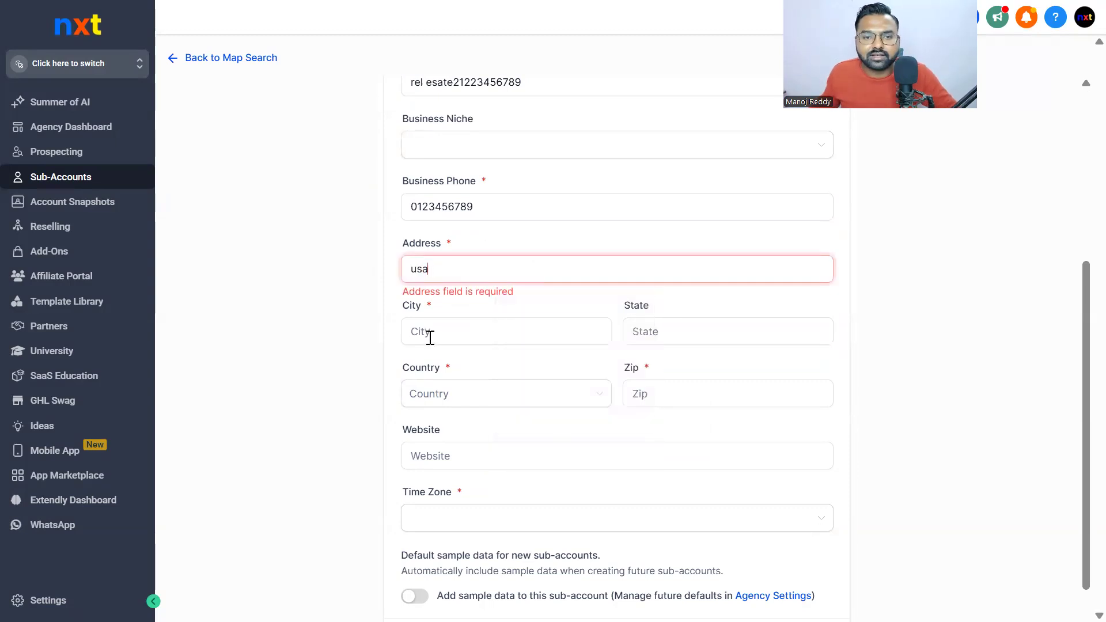
{"action": "left_click", "coordinate": [430, 338]}
{"action": "type", "text": "yus"}
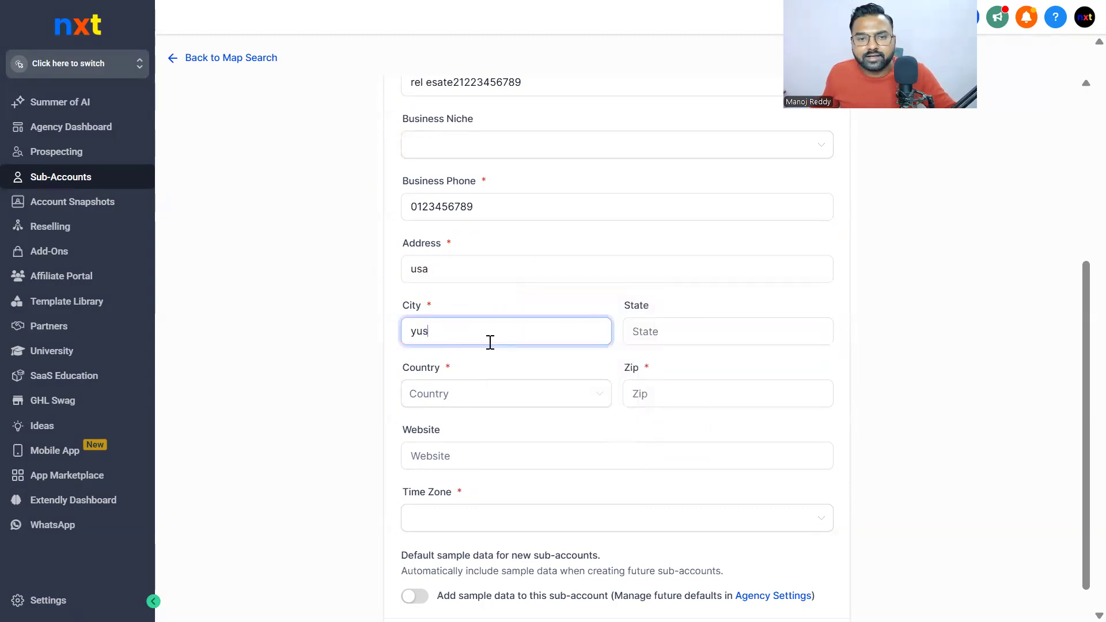
{"action": "key", "text": "BackSpace"}
{"action": "key", "text": "BackSpace"}
{"action": "type", "text": "us"}
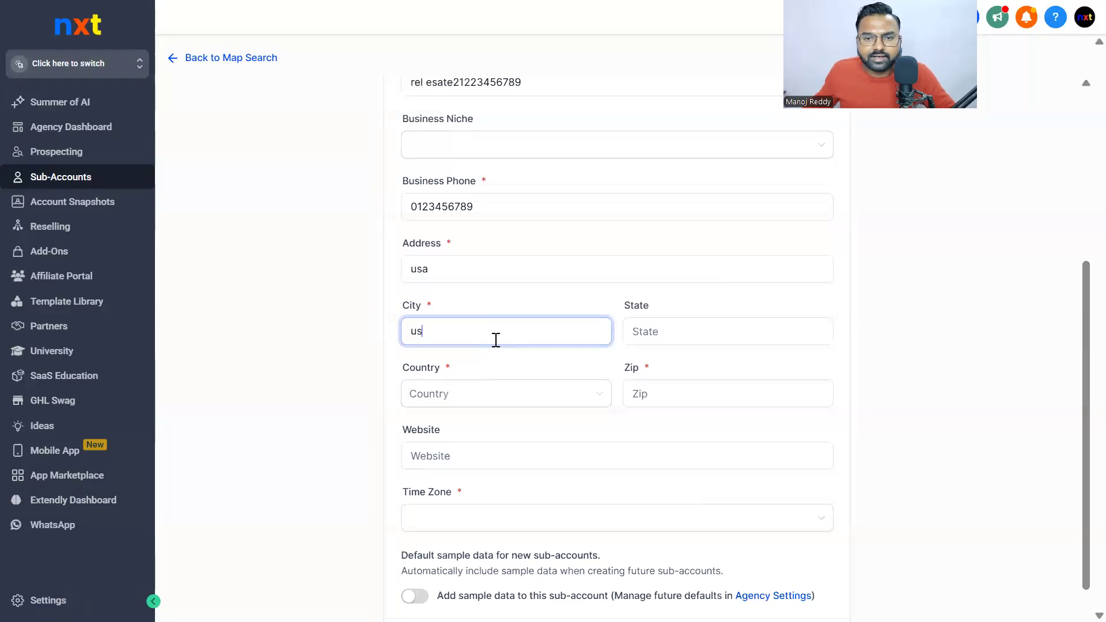
{"action": "left_click", "coordinate": [682, 324]}
{"action": "type", "text": "ud"}
Set the country to United States and enter the Zip code
{"action": "left_click", "coordinate": [466, 398]}
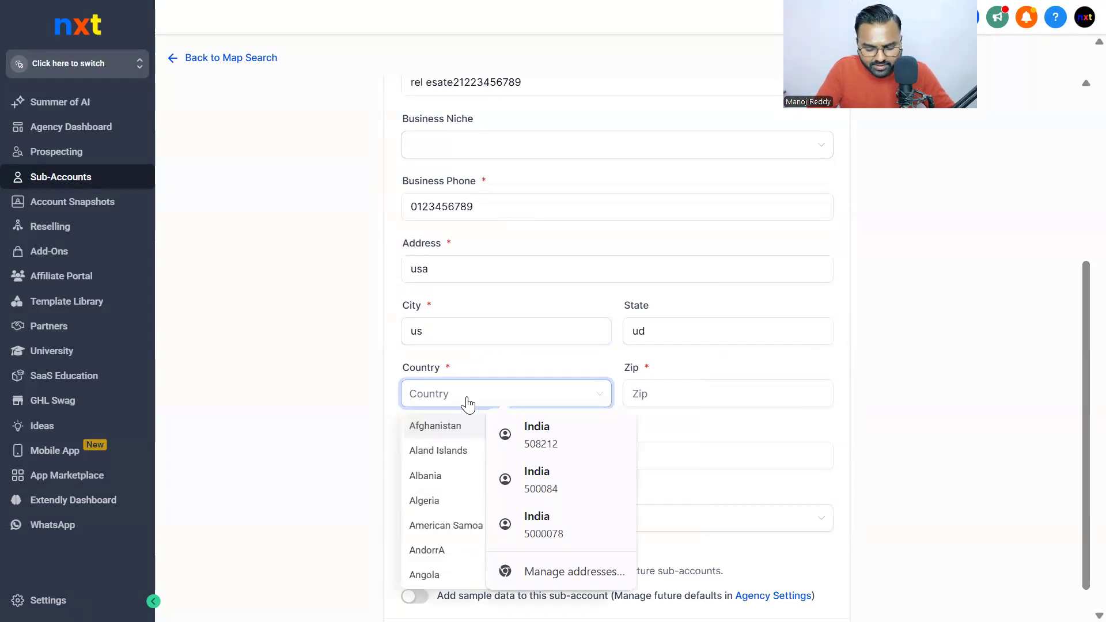
{"action": "type", "text": "uni"}
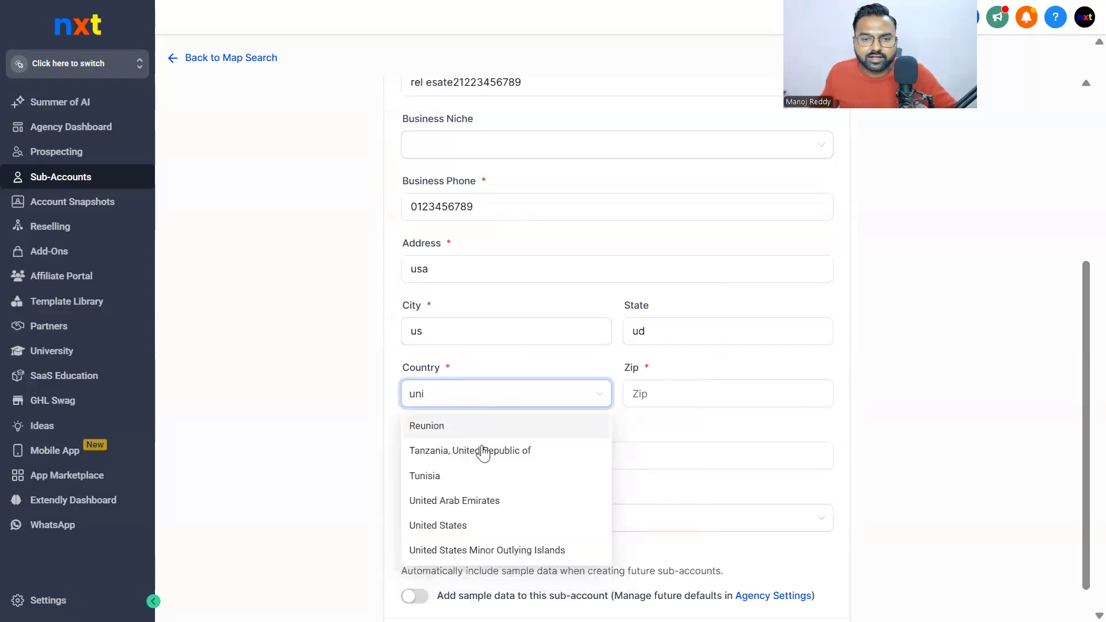
{"action": "left_click", "coordinate": [471, 526]}
{"action": "left_click", "coordinate": [686, 395]}
{"action": "type", "text": "5216419"}
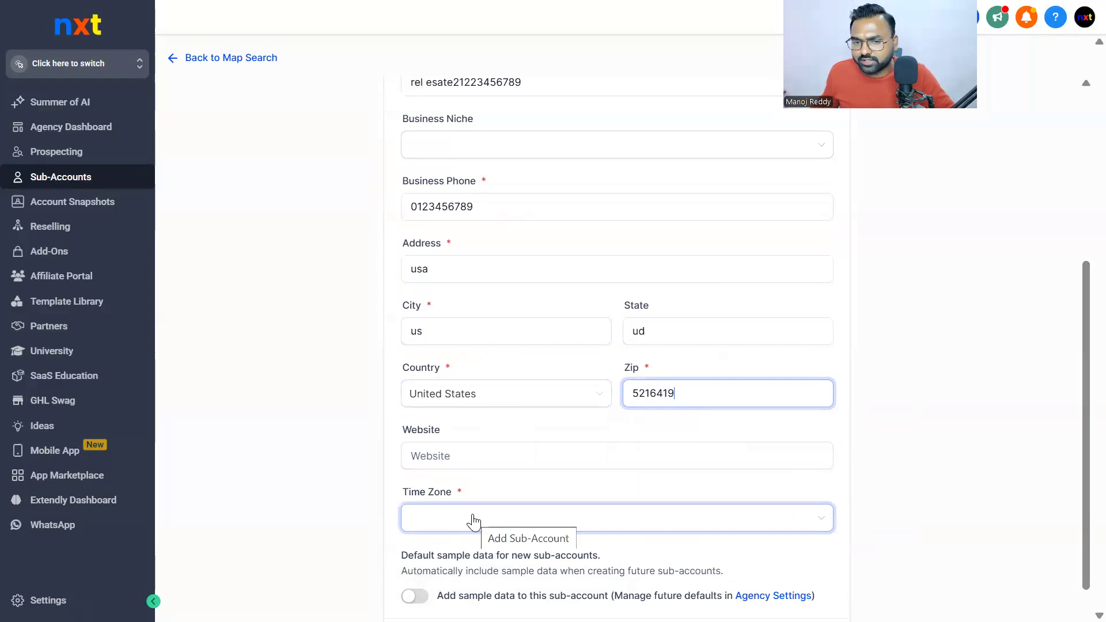
Choose the GMT-04:00 America/Indiana/Indianapolis (EDT) time zone and submit the new sub-account
{"action": "scroll", "coordinate": [523, 434], "scroll_direction": "down", "scroll_amount": 1}
{"action": "left_click", "coordinate": [518, 470]}
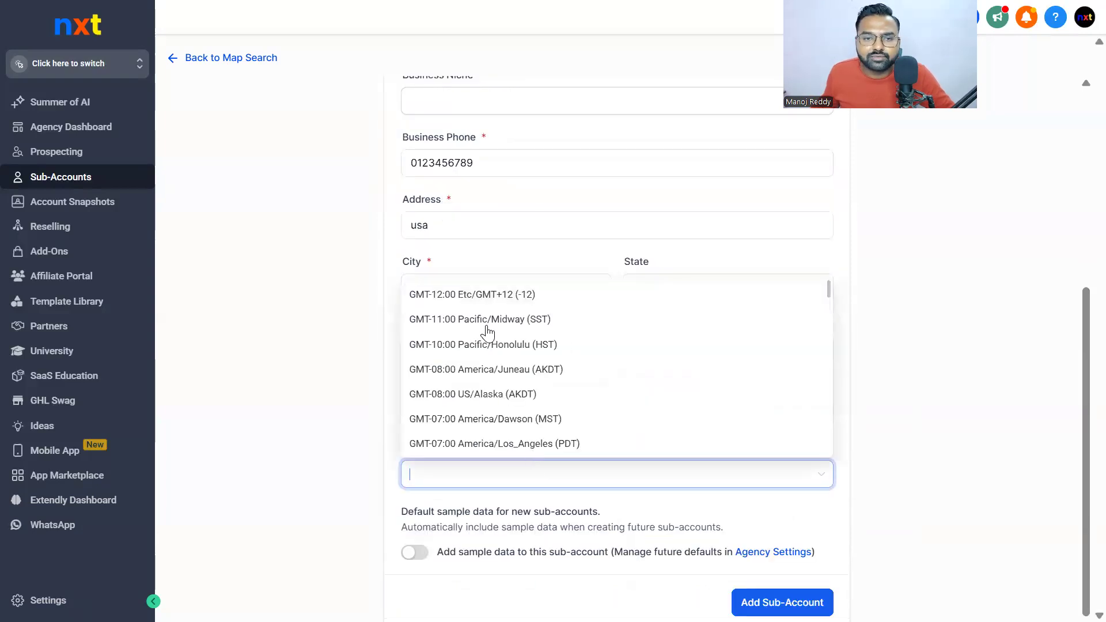
{"action": "scroll", "coordinate": [507, 360], "scroll_direction": "down", "scroll_amount": 5}
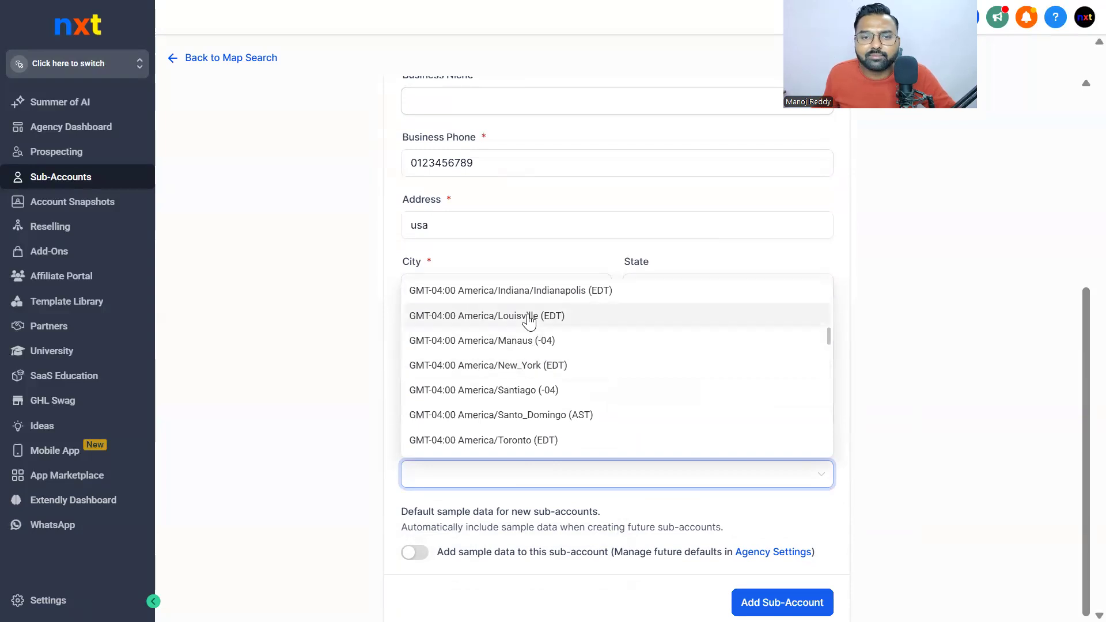
{"action": "left_click", "coordinate": [458, 293]}
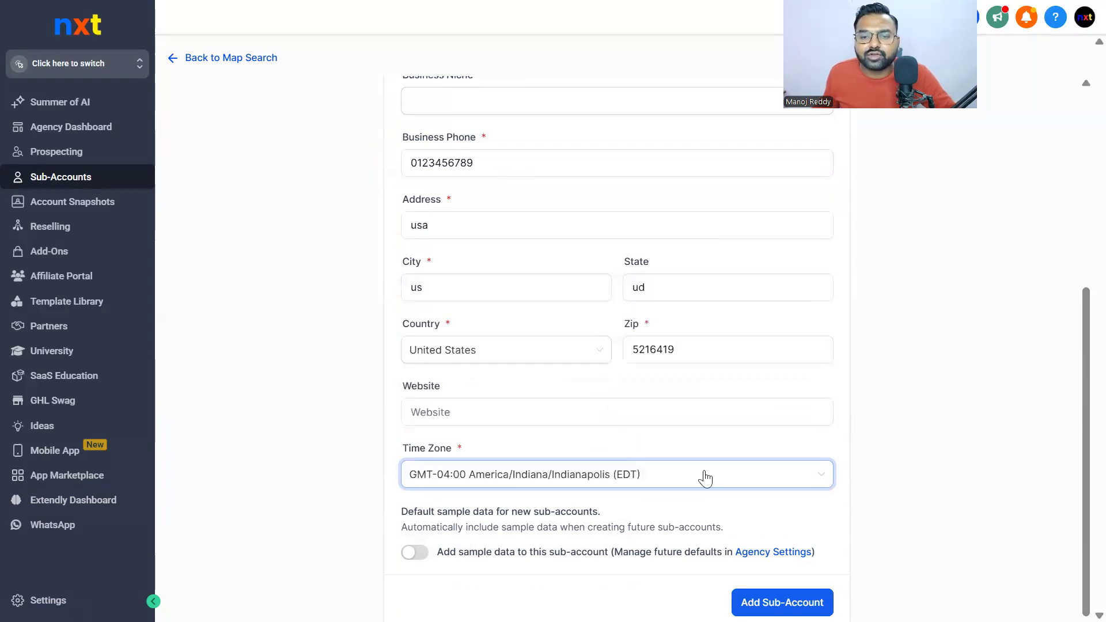
{"action": "left_click", "coordinate": [770, 600]}
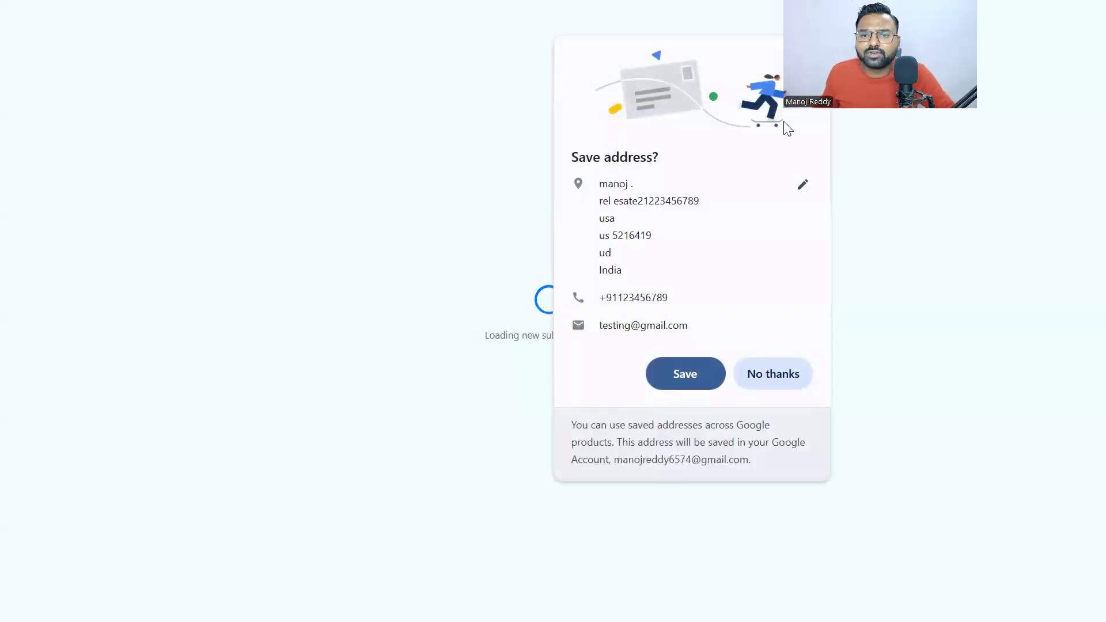
Decline Chrome's offer to save the address so the new sub-account's details page loads
{"action": "left_click", "coordinate": [773, 374]}
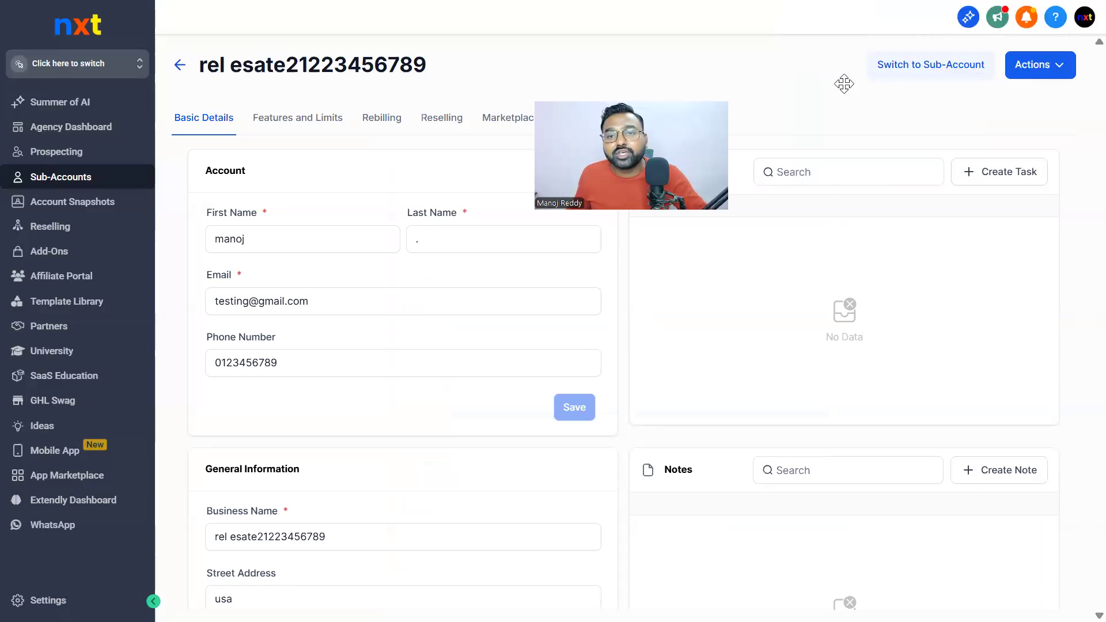
Switch into the new real-estate sub-account and look over its empty Dashboard
{"action": "left_click", "coordinate": [920, 68]}
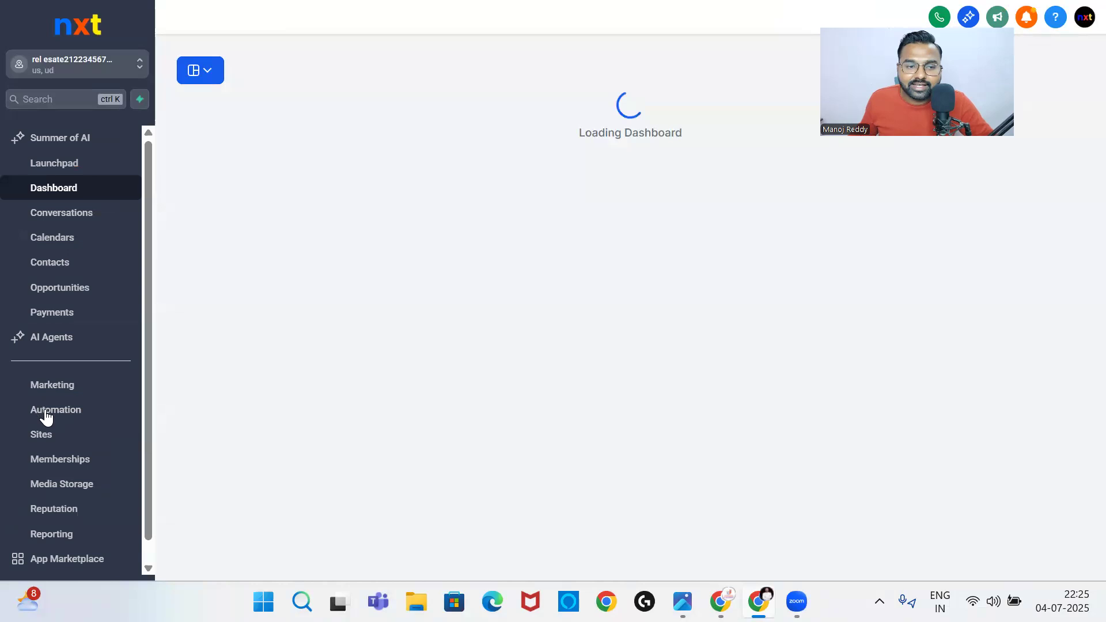
{"action": "scroll", "coordinate": [46, 420], "scroll_direction": "down", "scroll_amount": 1}
{"action": "left_click", "coordinate": [72, 440]}
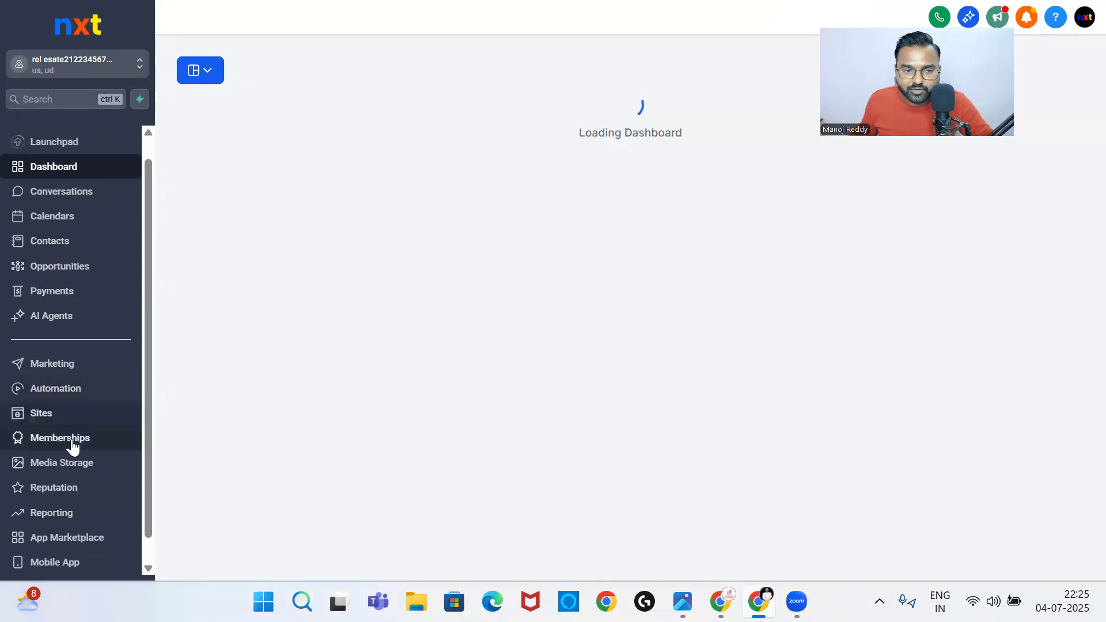
{"action": "scroll", "coordinate": [74, 455], "scroll_direction": "down", "scroll_amount": 1}
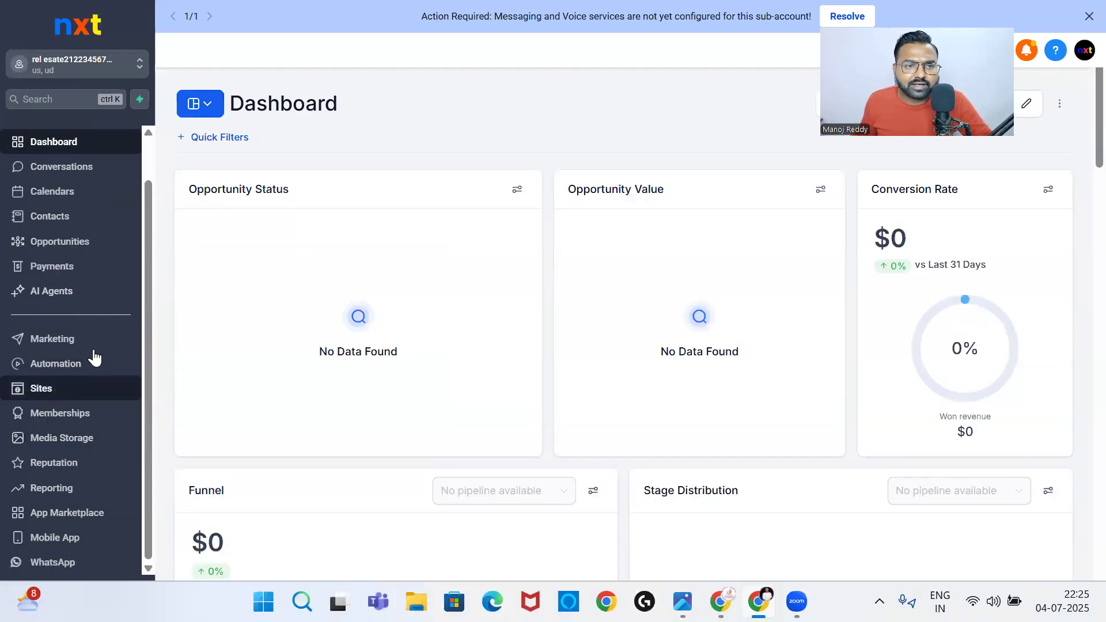
Go to Settings > My Staff and start a new user with Add User
{"action": "left_click", "coordinate": [72, 597]}
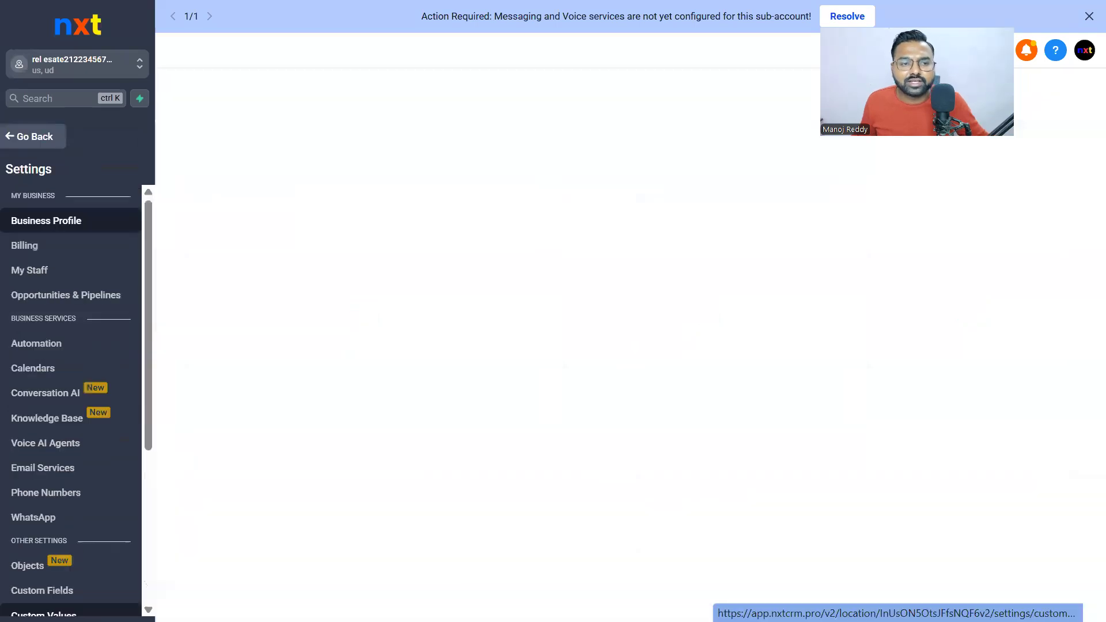
{"action": "left_click", "coordinate": [51, 272]}
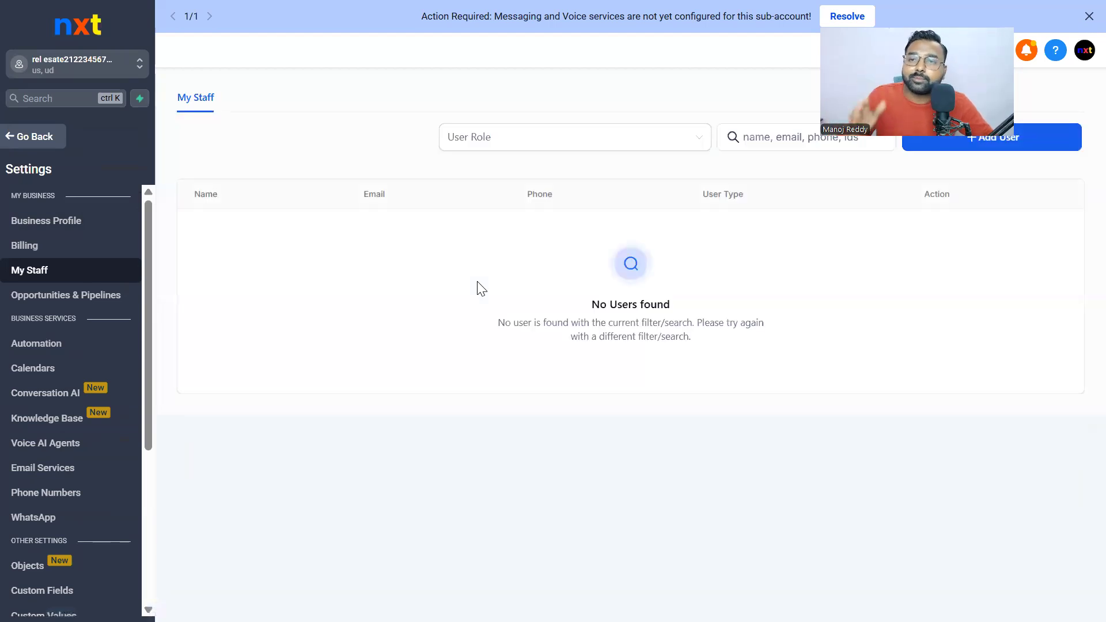
{"action": "left_click", "coordinate": [1027, 144]}
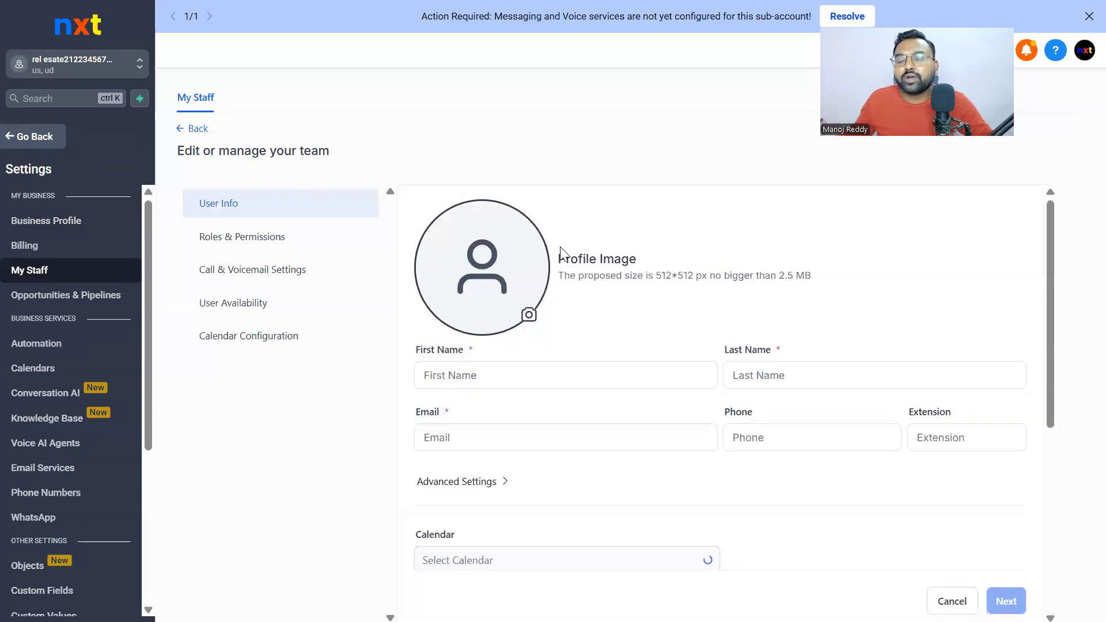
Enter the new user's first name and last name, and paste their e-mail address
{"action": "left_click", "coordinate": [502, 372]}
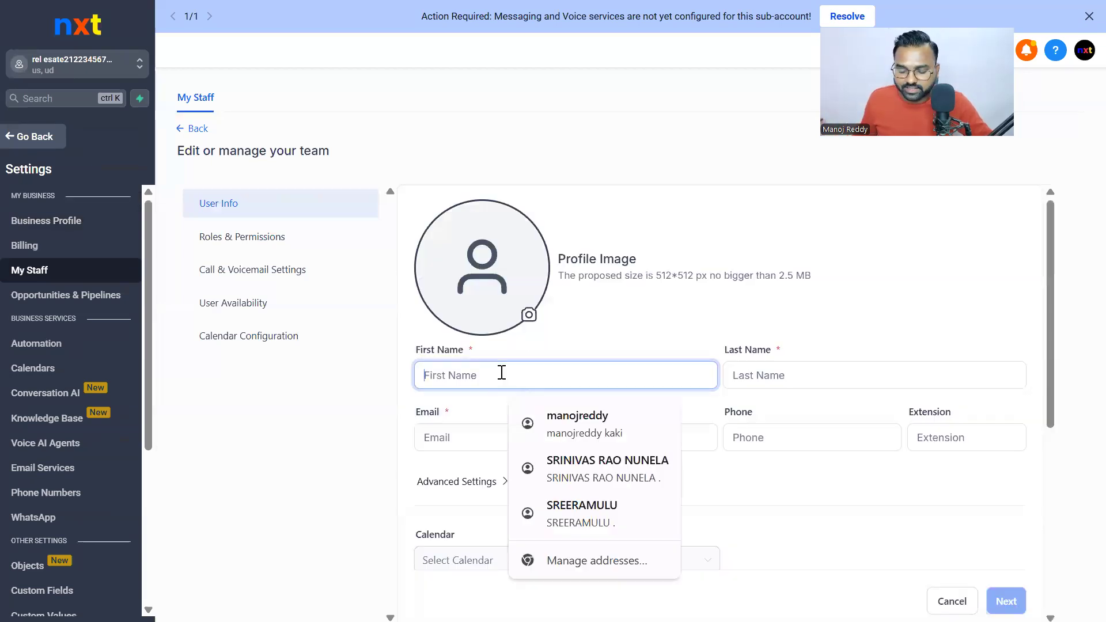
{"action": "type", "text": "mano"}
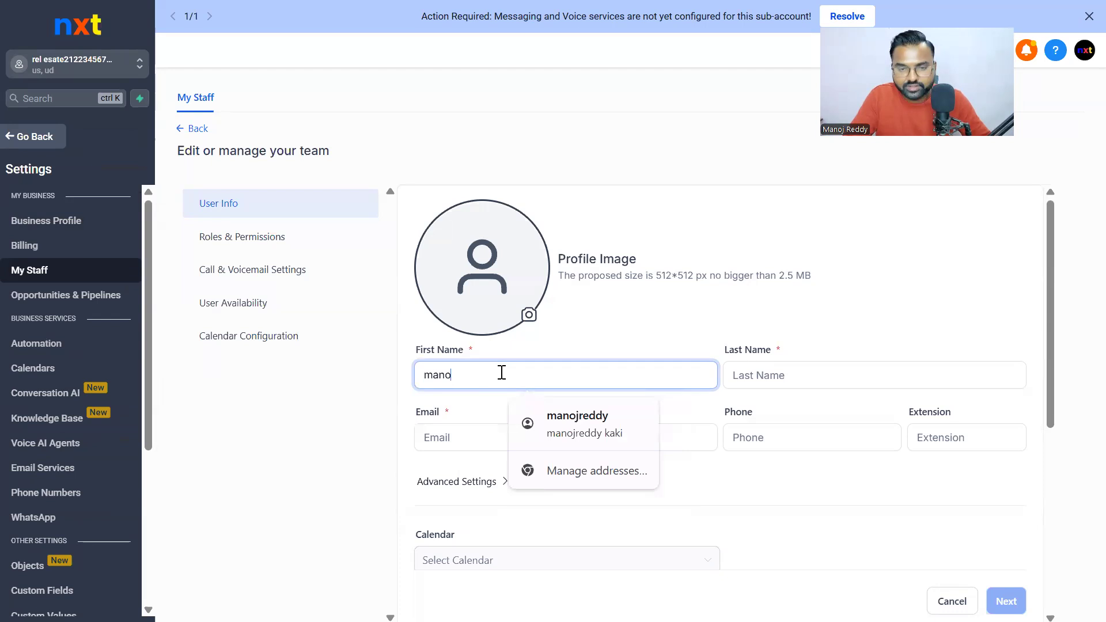
{"action": "left_click", "coordinate": [761, 374]}
{"action": "type", "text": "."}
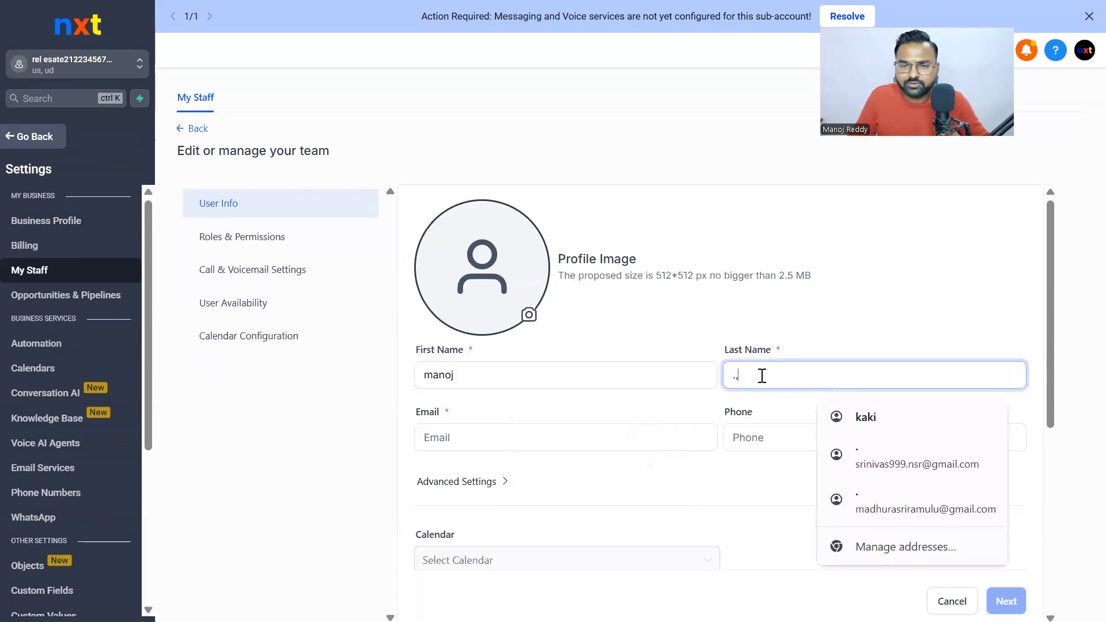
{"action": "left_click", "coordinate": [513, 443]}
{"action": "key", "text": "ctrl+v"}
Enter the user's phone number with the +1 country code, correcting mistyped digits until it validates
{"action": "left_click", "coordinate": [758, 444]}
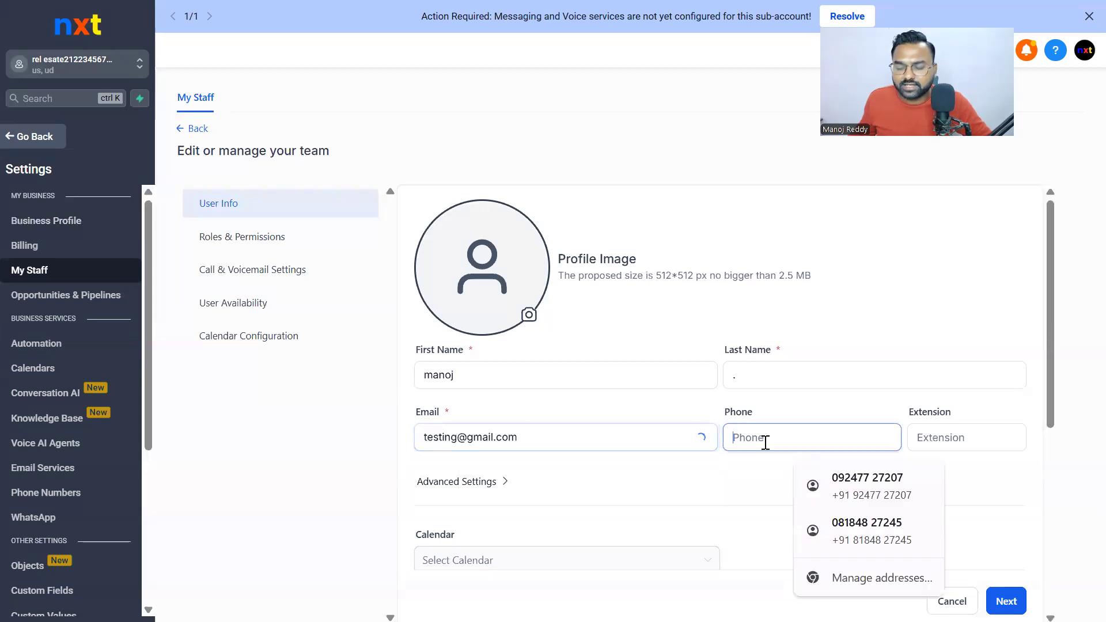
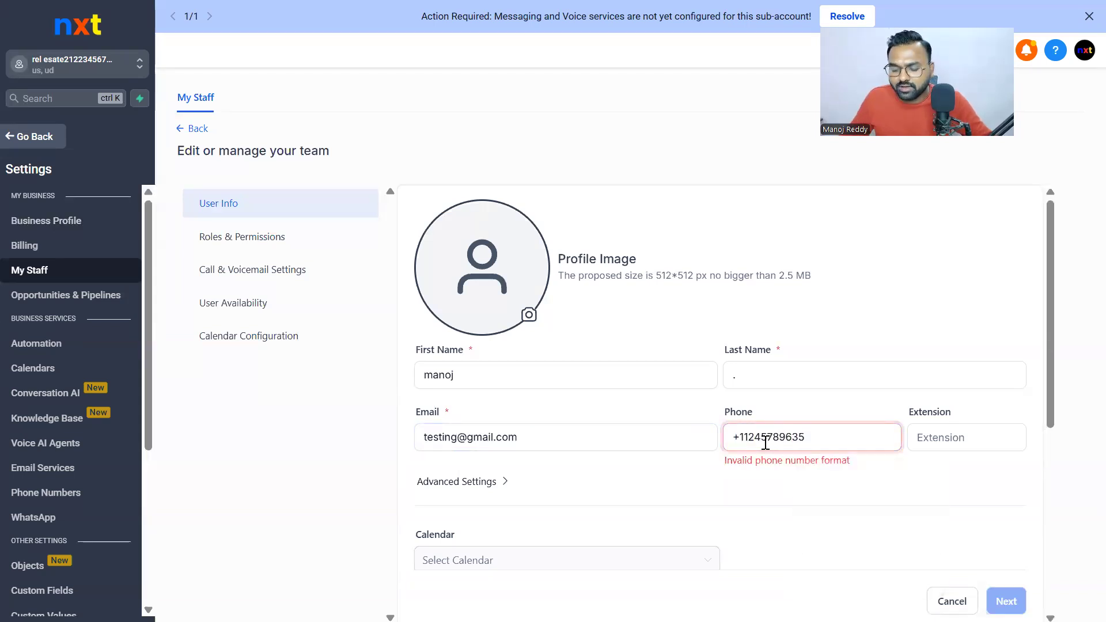
{"action": "left_click", "coordinate": [758, 436]}
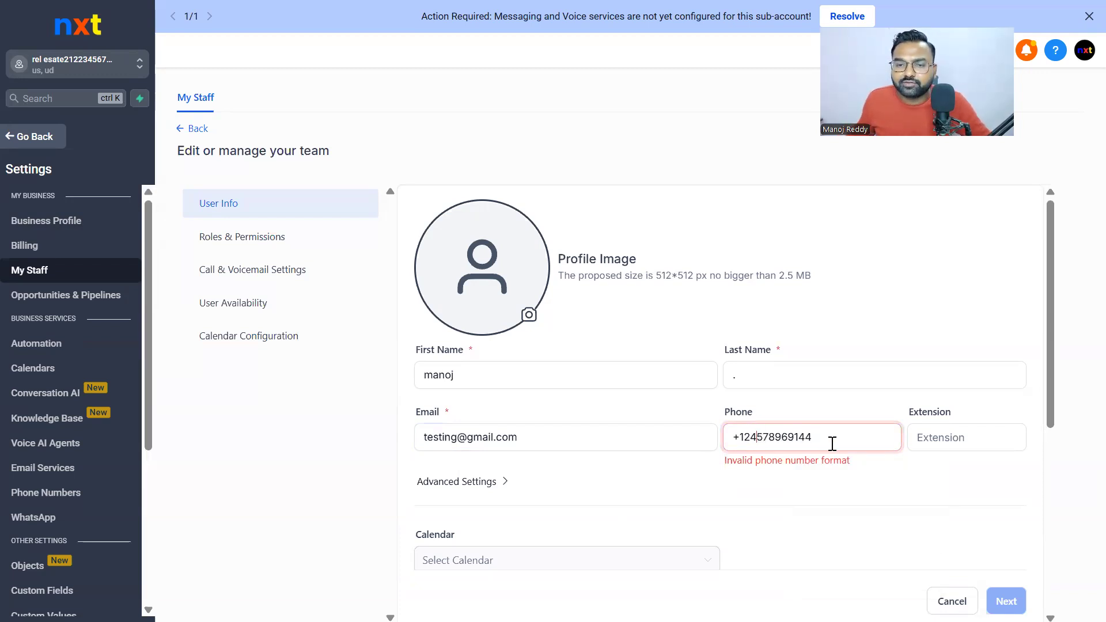
{"action": "key", "text": "BackSpace"}
{"action": "key", "text": "BackSpace"}
{"action": "key", "text": "BackSpace"}
{"action": "key", "text": "BackSpace"}
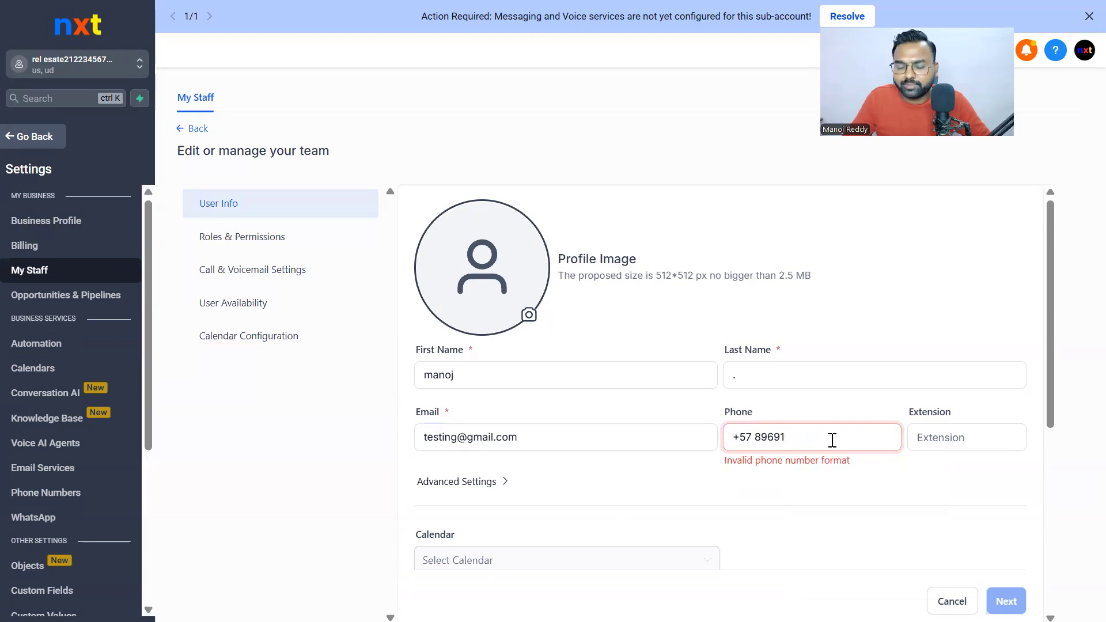
{"action": "key", "text": "BackSpace"}
{"action": "key", "text": "BackSpace"}
{"action": "key", "text": "BackSpace"}
{"action": "key", "text": "BackSpace"}
{"action": "key", "text": "BackSpace"}
{"action": "key", "text": "BackSpace"}
{"action": "key", "text": "BackSpace"}
{"action": "key", "text": "BackSpace"}
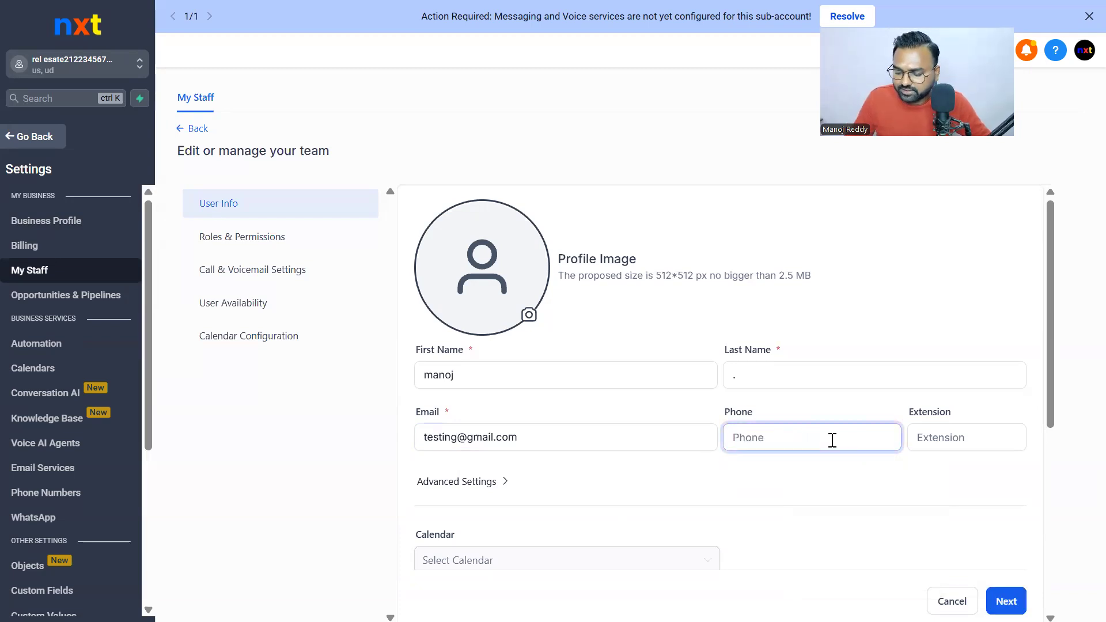
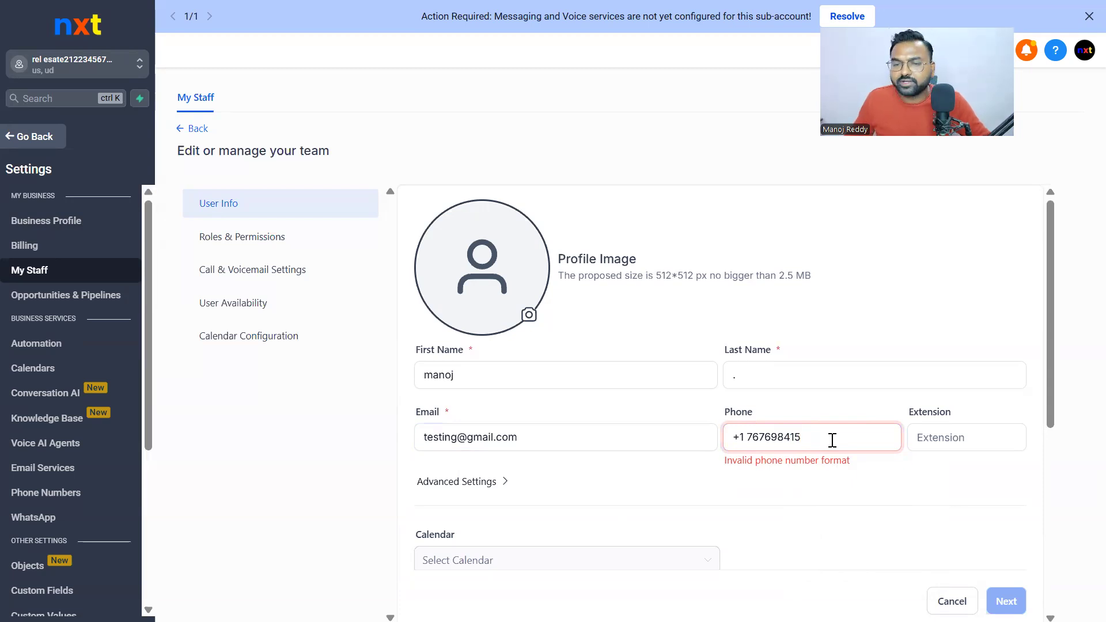
{"action": "left_click", "coordinate": [924, 439]}
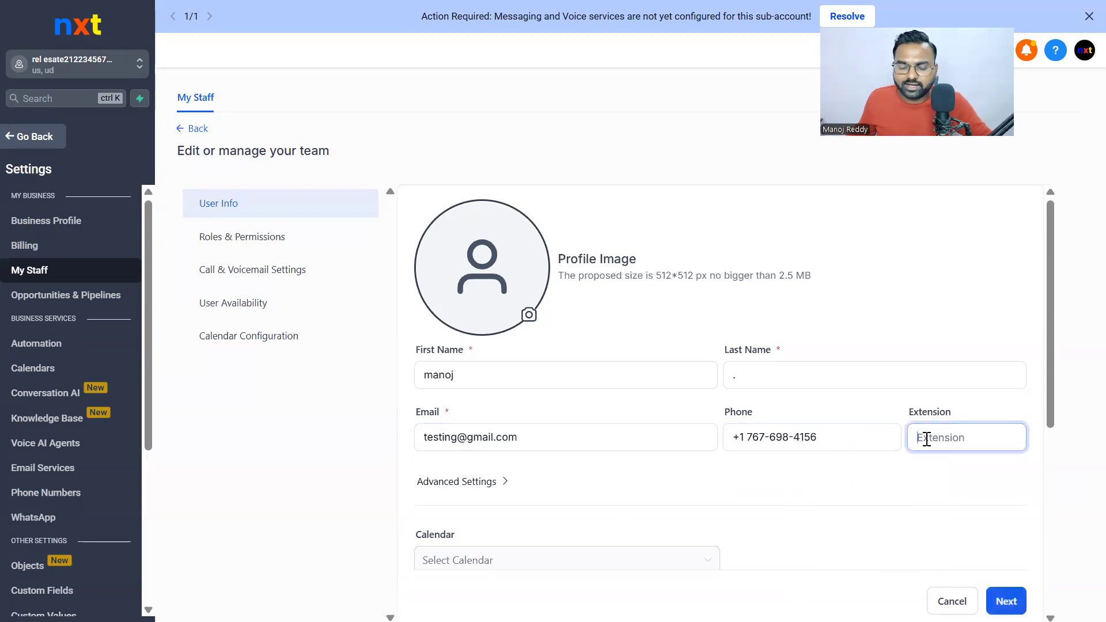
Set a password under Advanced Settings, assign Admin in Roles & Permissions and save the user
{"action": "left_click_drag", "start_coordinate": [1048, 418], "coordinate": [1049, 456]}
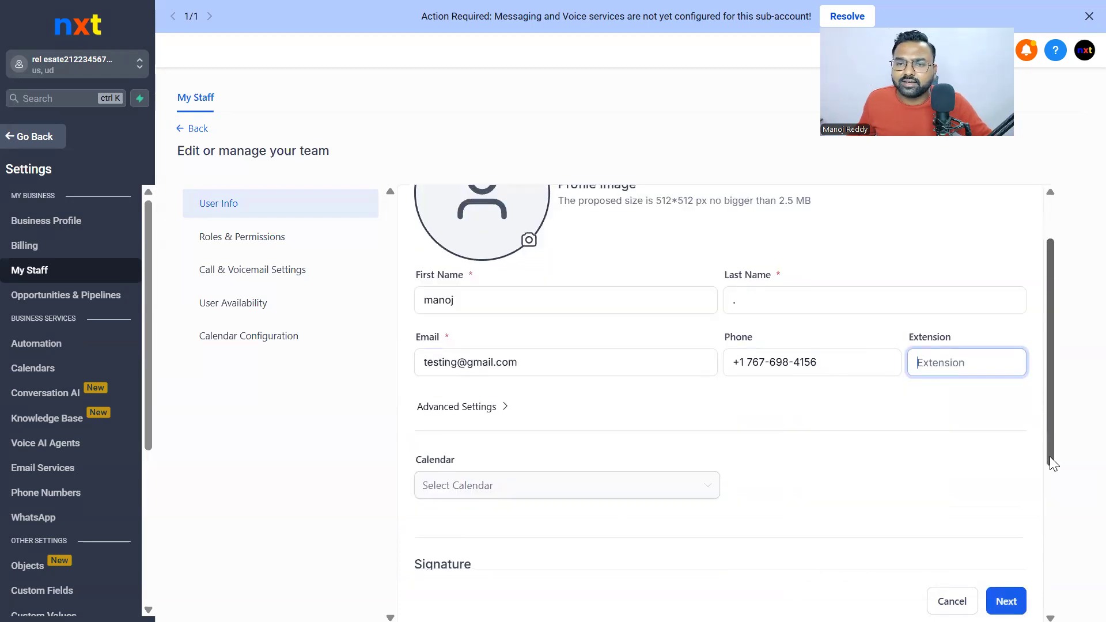
{"action": "left_click", "coordinate": [501, 408]}
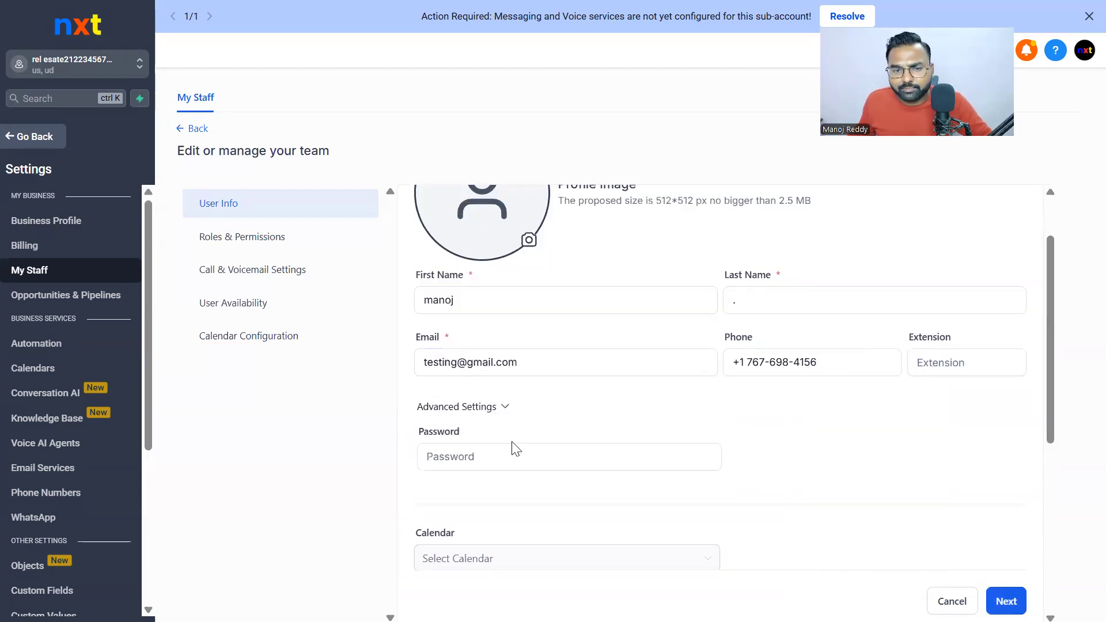
{"action": "left_click", "coordinate": [509, 461]}
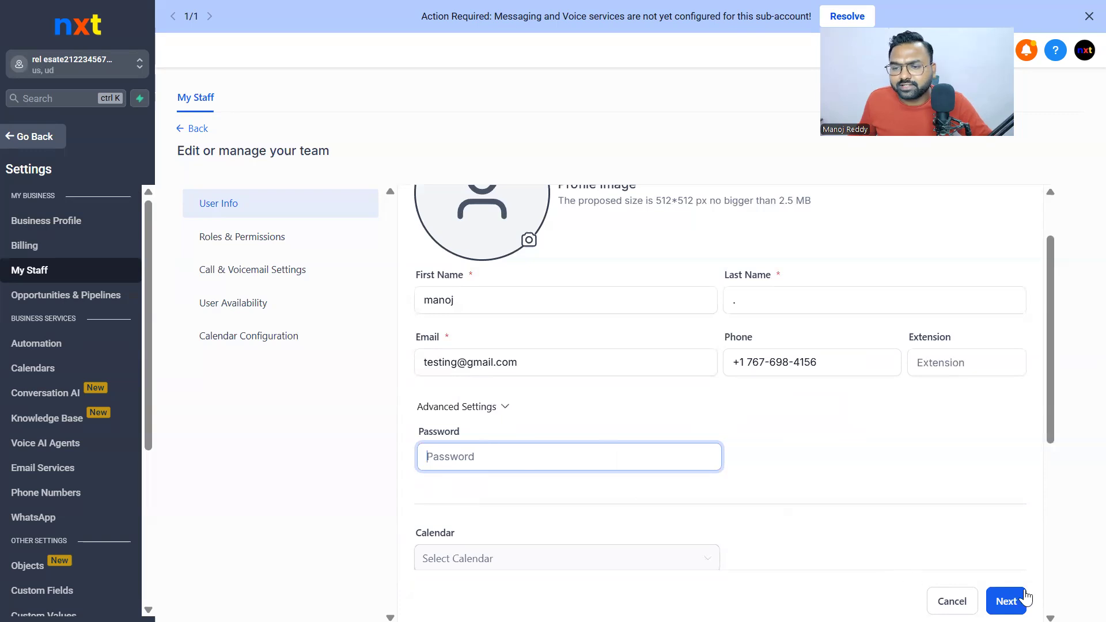
{"action": "left_click", "coordinate": [1006, 601]}
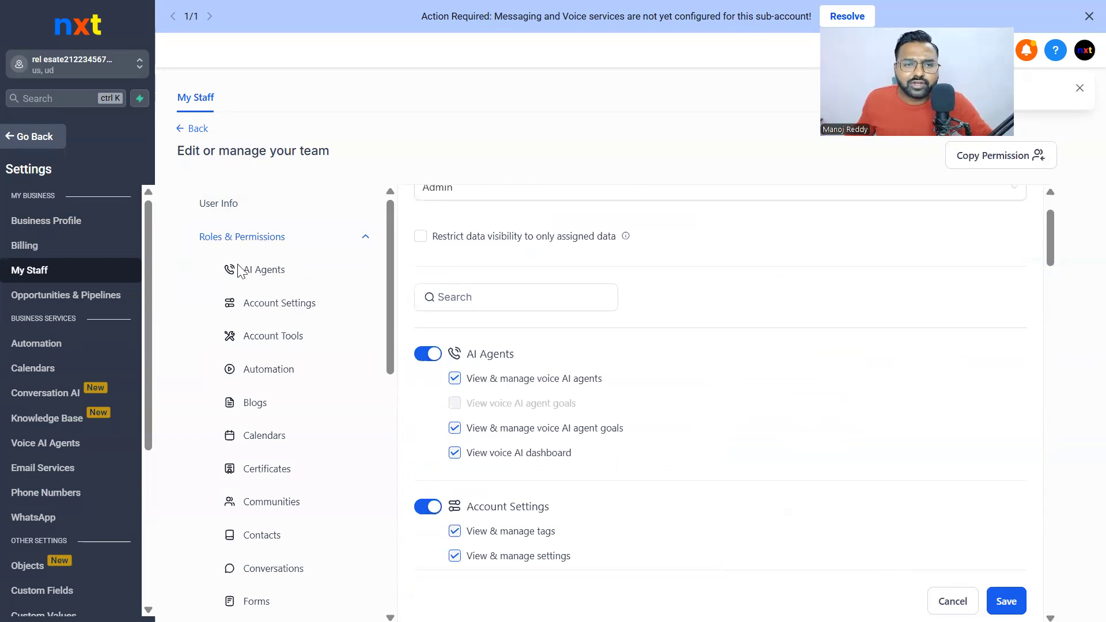
{"action": "left_click", "coordinate": [196, 129]}
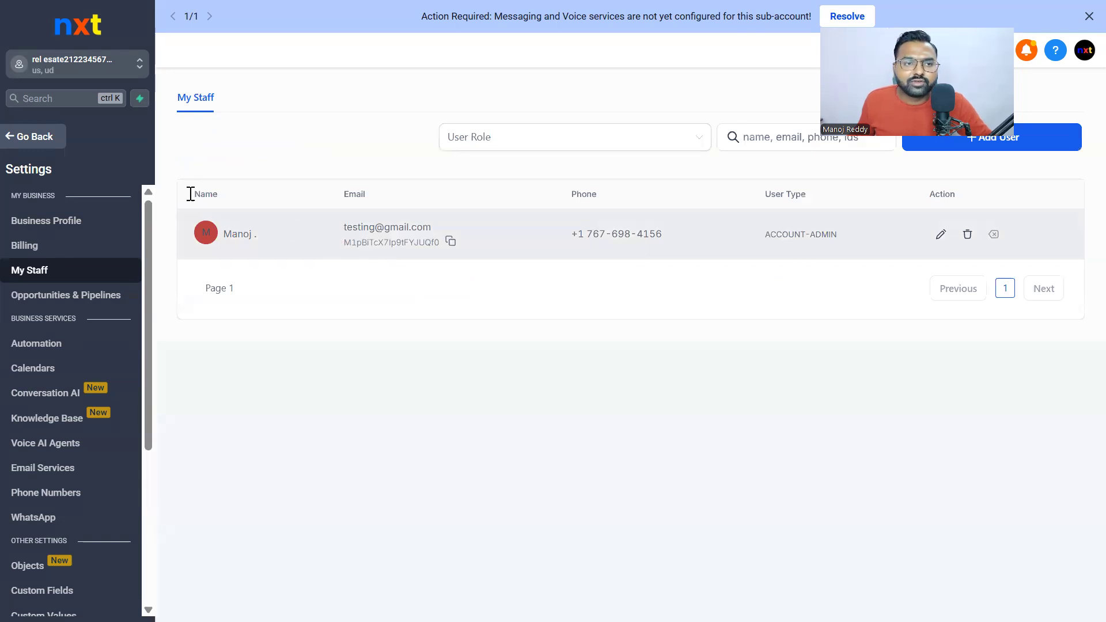
Switch to Agency View and bring up the Sub-Accounts list
{"action": "left_click", "coordinate": [111, 65]}
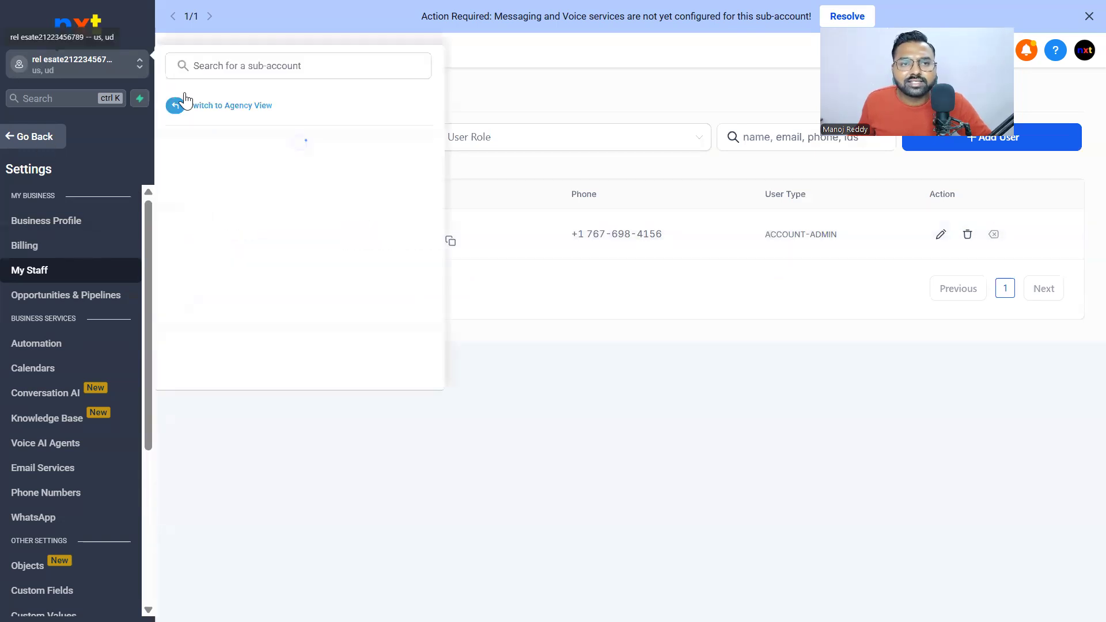
{"action": "left_click", "coordinate": [217, 106]}
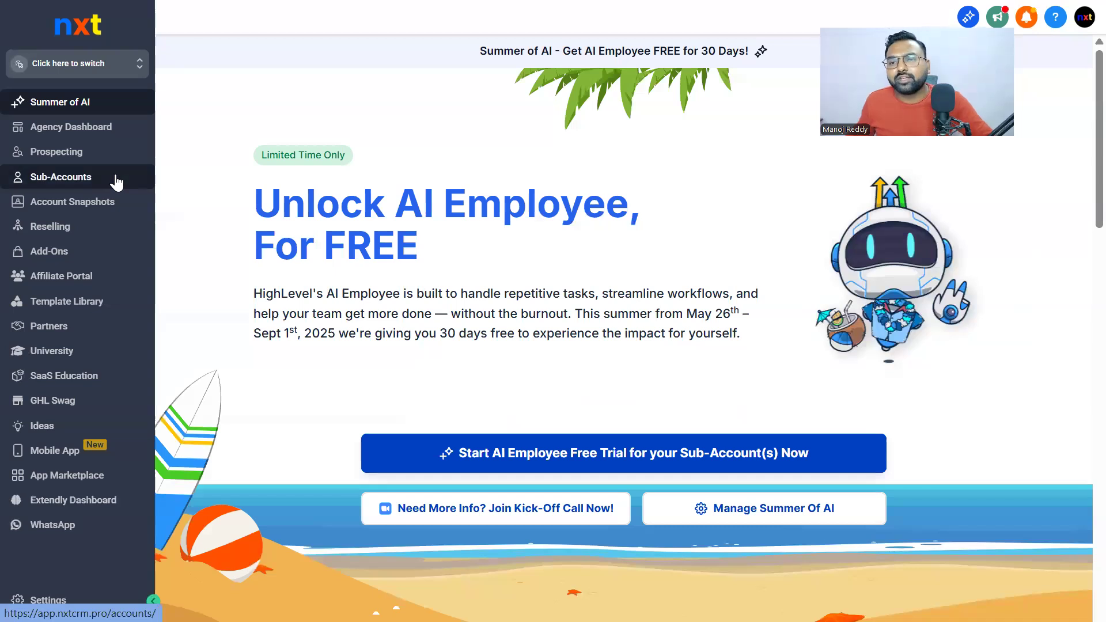
{"action": "left_click", "coordinate": [117, 182]}
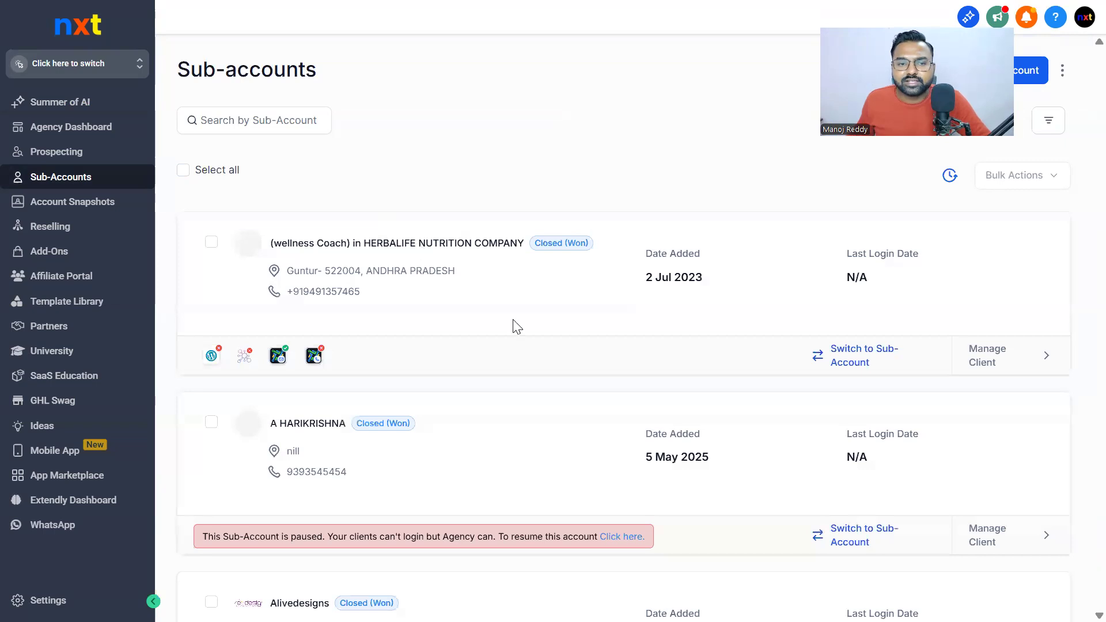
{"action": "scroll", "coordinate": [515, 461], "scroll_direction": "down", "scroll_amount": 5}
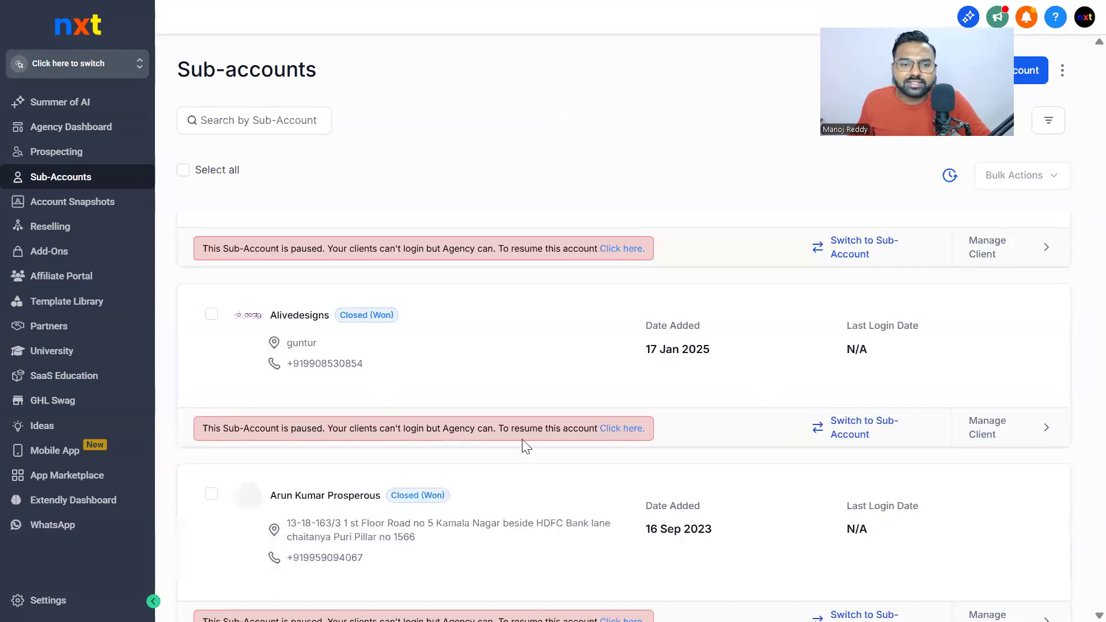
{"action": "scroll", "coordinate": [402, 369], "scroll_direction": "up", "scroll_amount": 5}
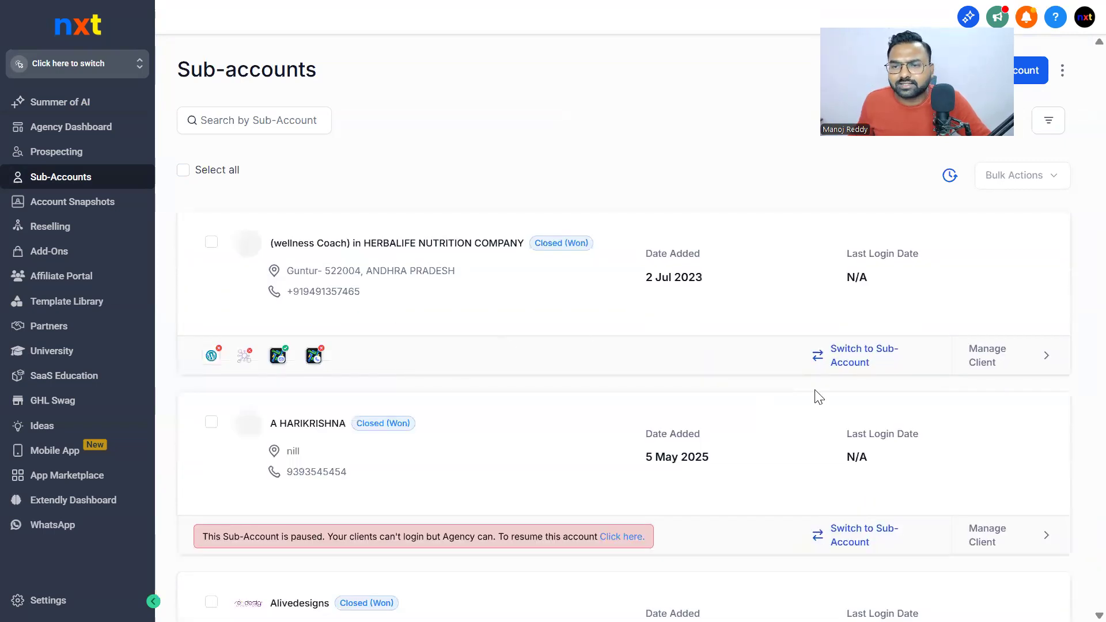
Pause the HERBALIFE NUTRITION COMPANY wellness-coach sub-account via Actions, ticking the client-authority acknowledgement
{"action": "left_click", "coordinate": [994, 355]}
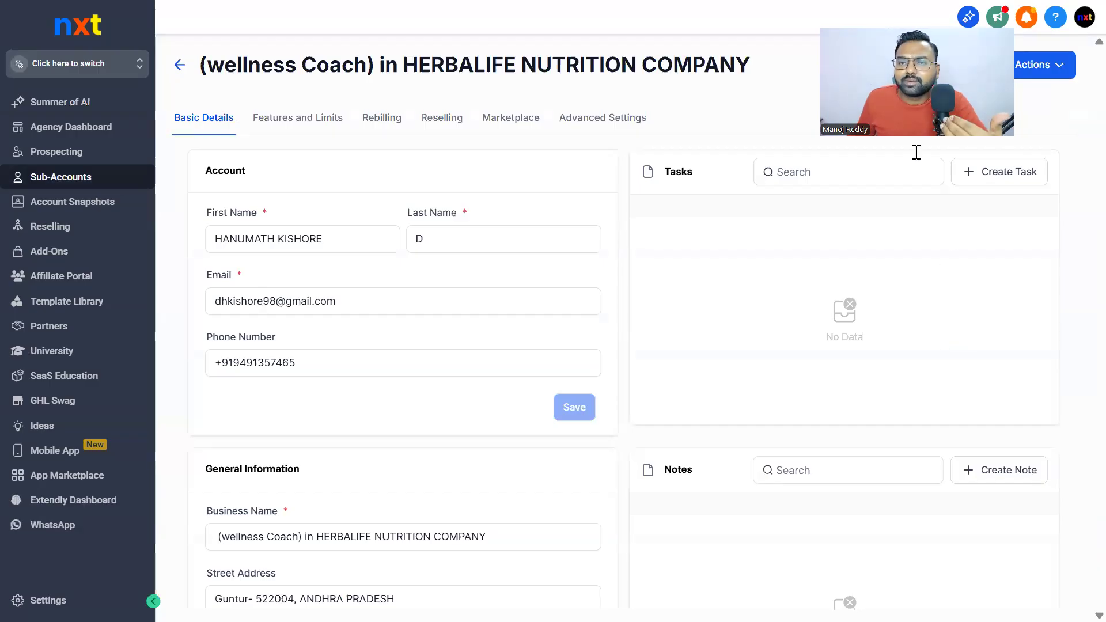
{"action": "scroll", "coordinate": [748, 293], "scroll_direction": "down", "scroll_amount": 10}
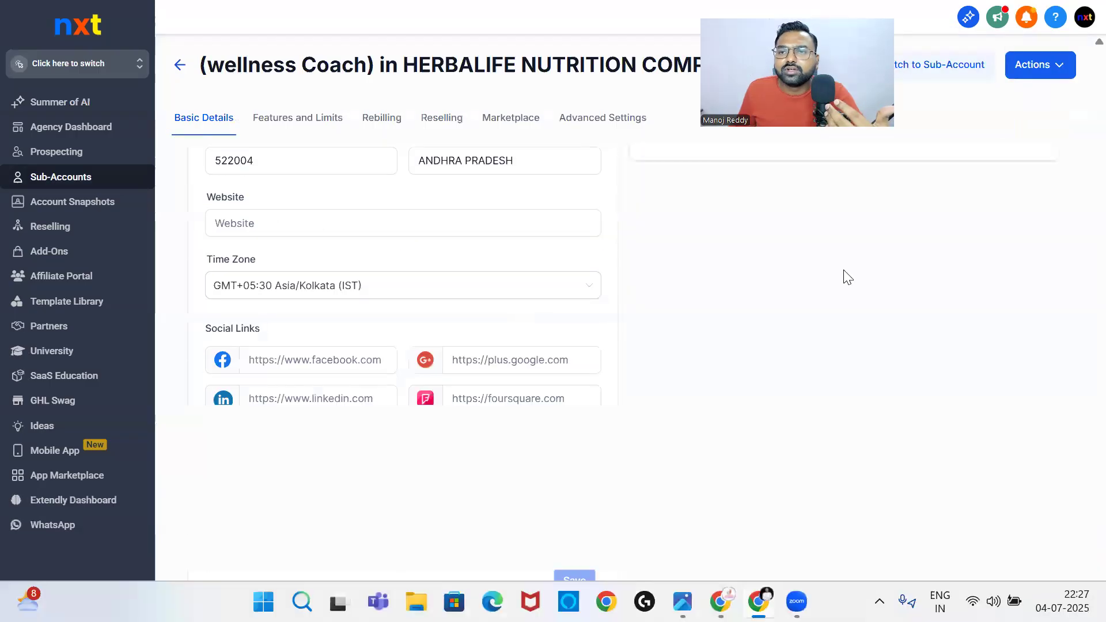
{"action": "left_click", "coordinate": [1048, 69]}
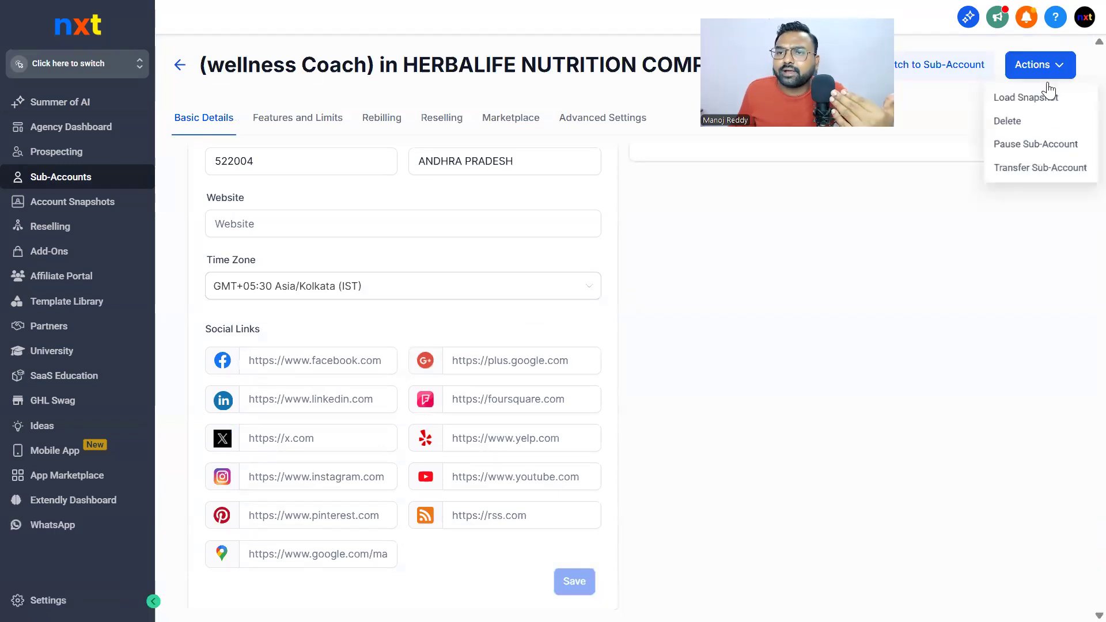
{"action": "left_click", "coordinate": [1027, 147]}
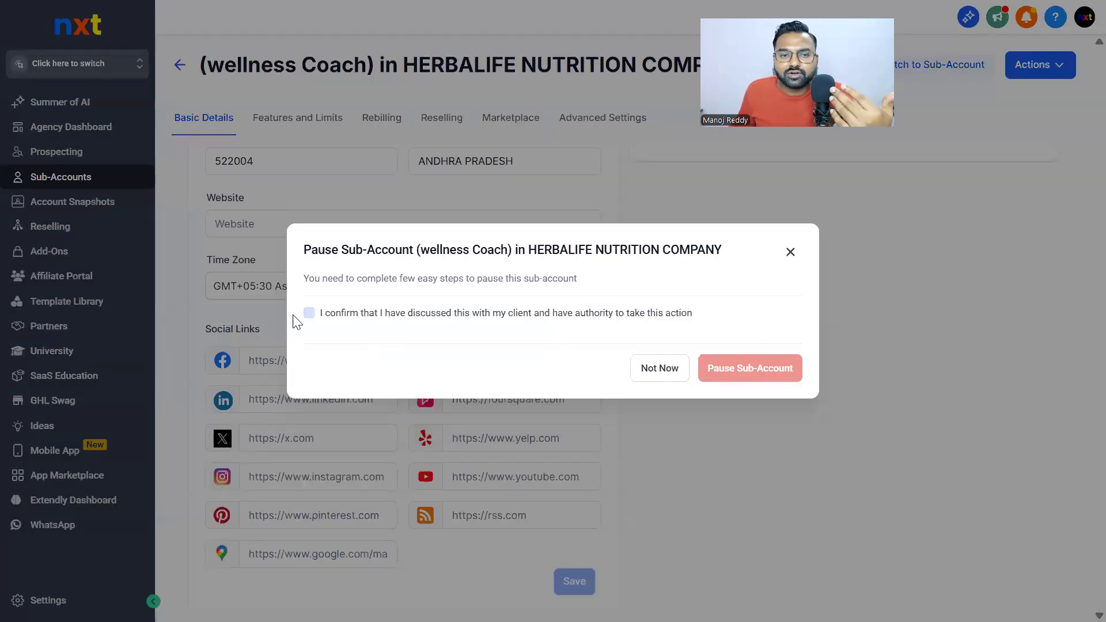
{"action": "left_click", "coordinate": [309, 313]}
{"action": "left_click", "coordinate": [753, 368]}
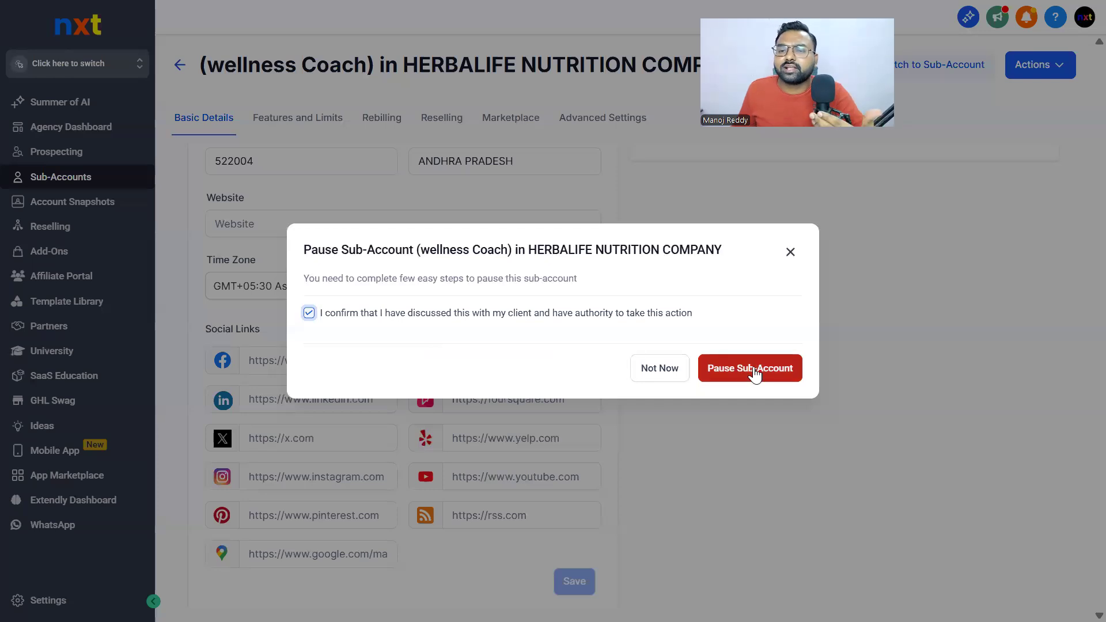